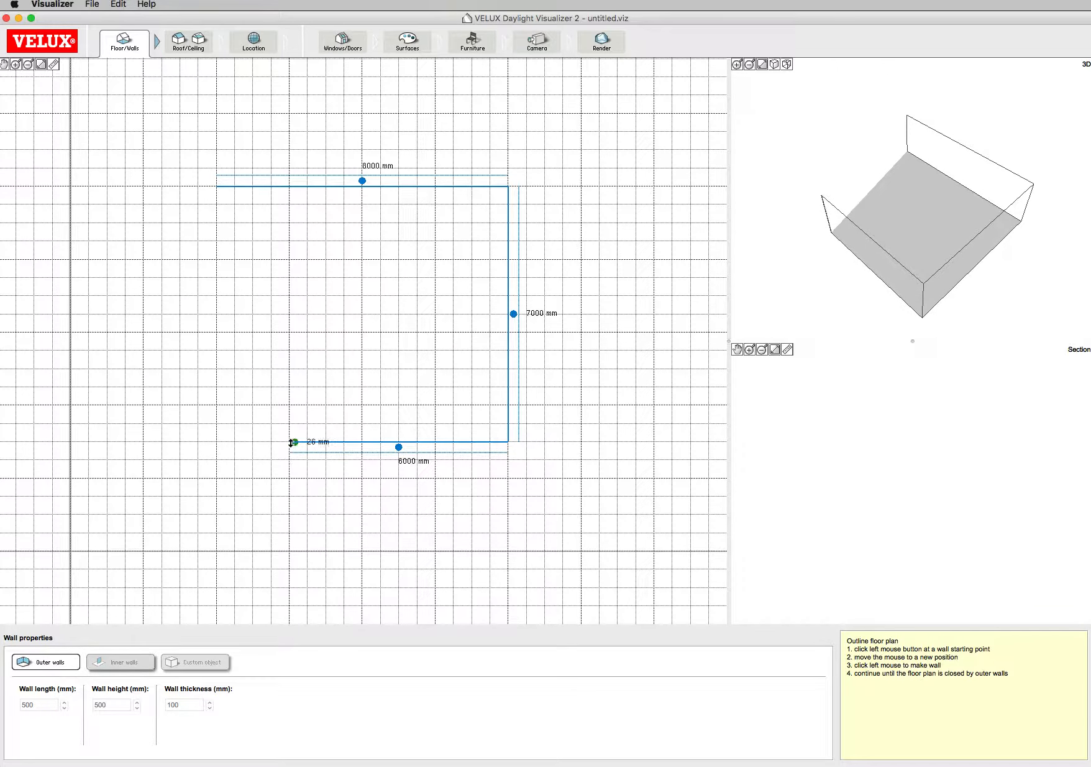
Close the L-shaped floor plan by drawing the remaining outer walls 4000 mm, 2000 mm and 3000 mm long.
{"action": "left_click", "coordinate": [295, 304]}
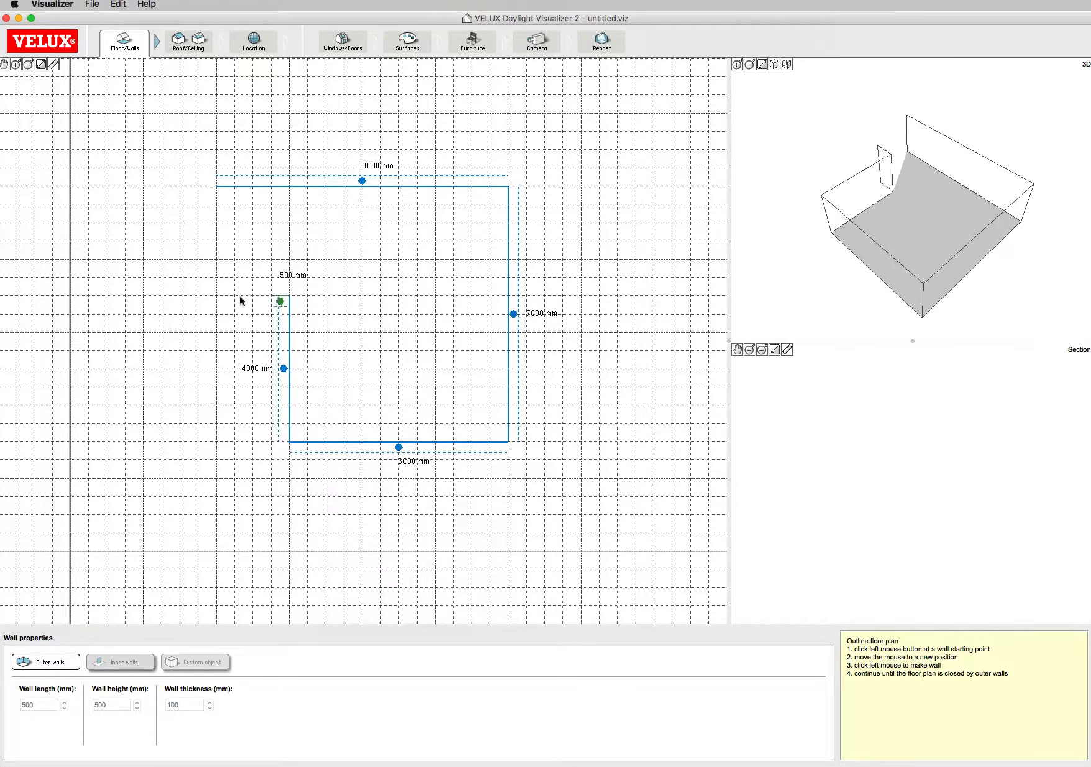
{"action": "left_click", "coordinate": [222, 301]}
{"action": "left_click", "coordinate": [219, 190]}
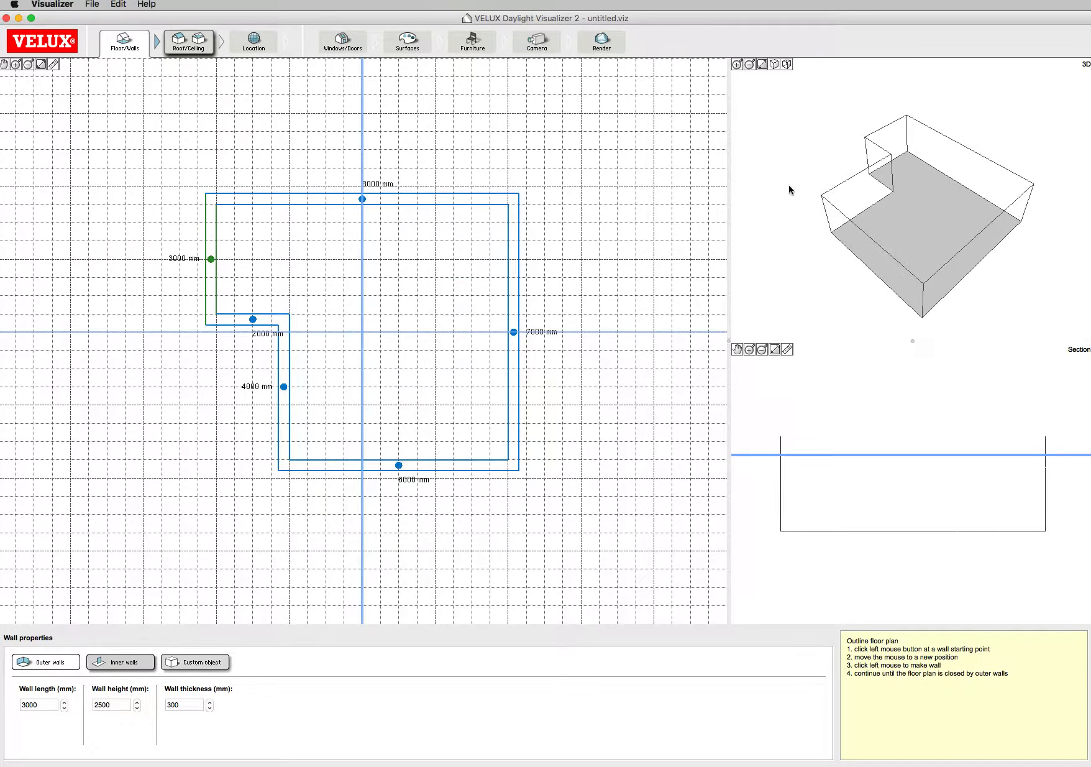
Set the height of the outer walls to 3000 mm.
{"action": "mouse_move", "coordinate": [955, 212]}
{"action": "left_mouse_down"}
{"action": "mouse_move", "coordinate": [928, 215]}
{"action": "mouse_move", "coordinate": [959, 166]}
{"action": "mouse_move", "coordinate": [862, 168]}
{"action": "mouse_move", "coordinate": [972, 205]}
{"action": "left_mouse_up"}
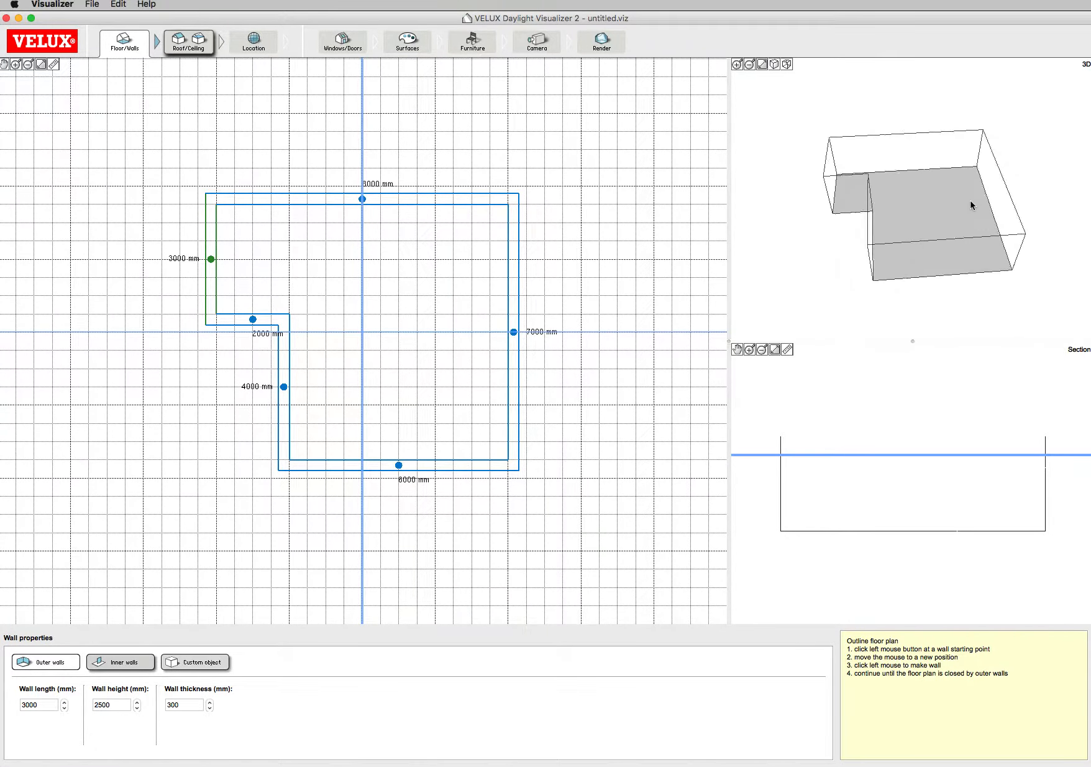
{"action": "left_click", "coordinate": [115, 703]}
{"action": "left_click_drag", "start_coordinate": [115, 703], "coordinate": [82, 703]}
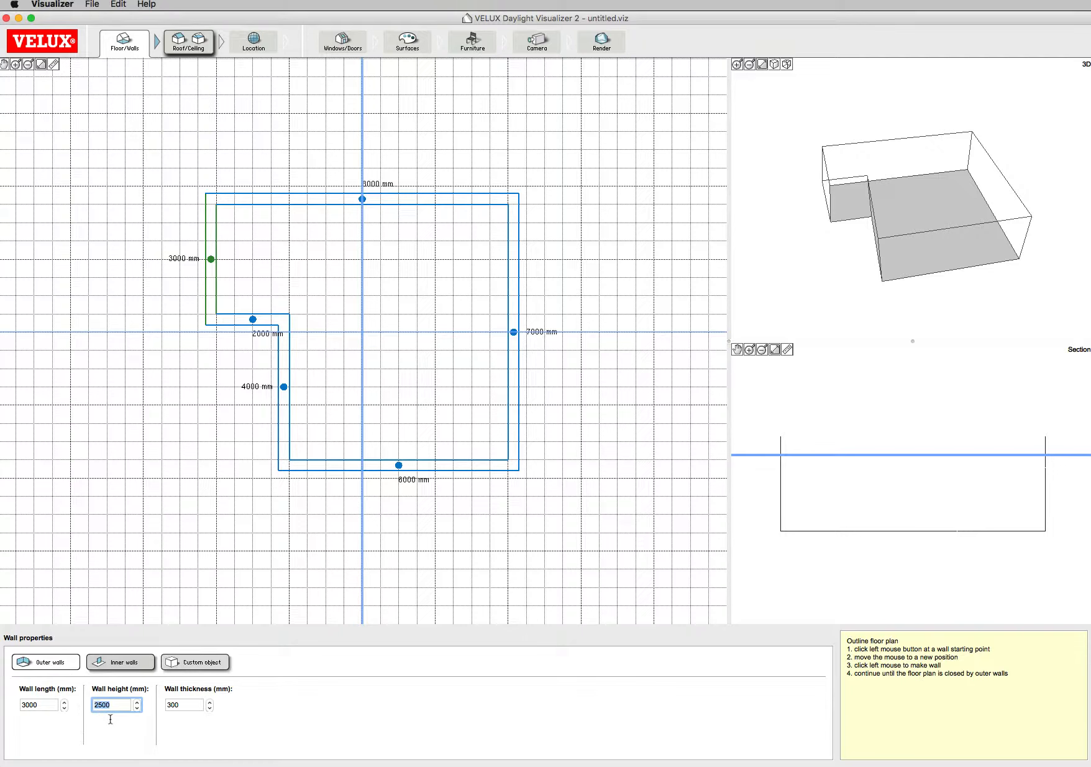
{"action": "left_click", "coordinate": [108, 704]}
{"action": "left_click_drag", "start_coordinate": [115, 709], "coordinate": [83, 707]}
{"action": "type", "text": "3000"}
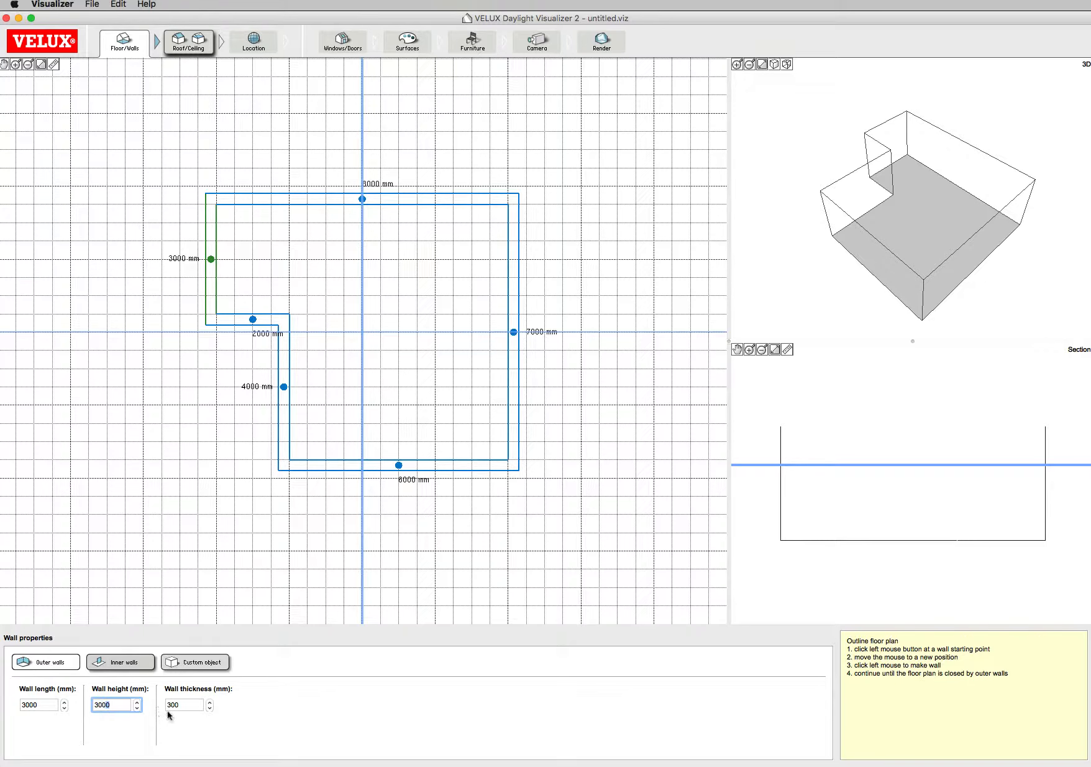
{"action": "left_click_drag", "start_coordinate": [184, 706], "coordinate": [159, 706]}
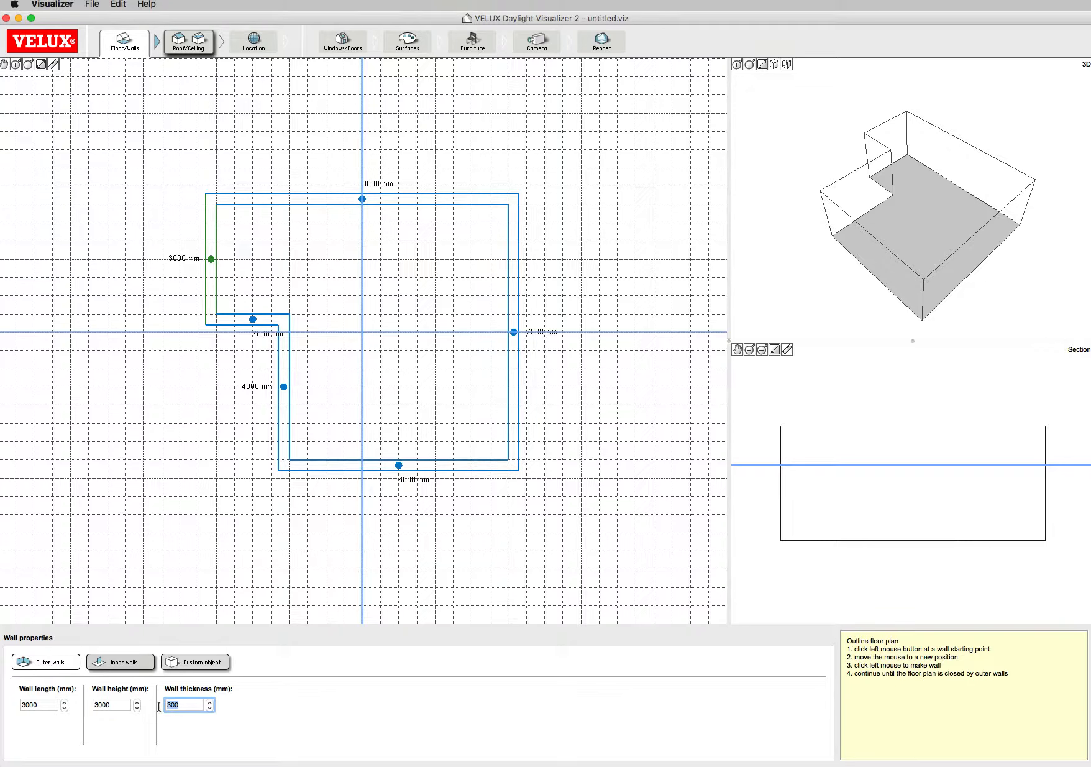
{"action": "left_click_drag", "start_coordinate": [128, 707], "coordinate": [23, 710]}
Add a flat roof to the room and set its thickness to 300 mm.
{"action": "left_click", "coordinate": [179, 41]}
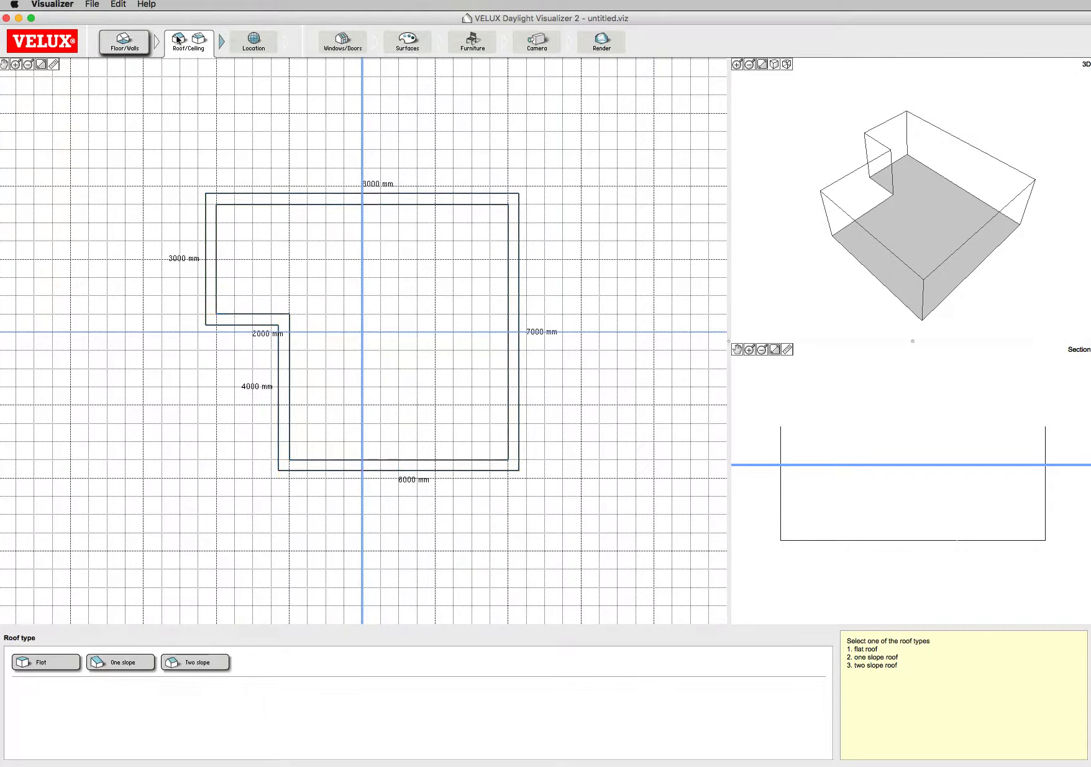
{"action": "left_click", "coordinate": [64, 663]}
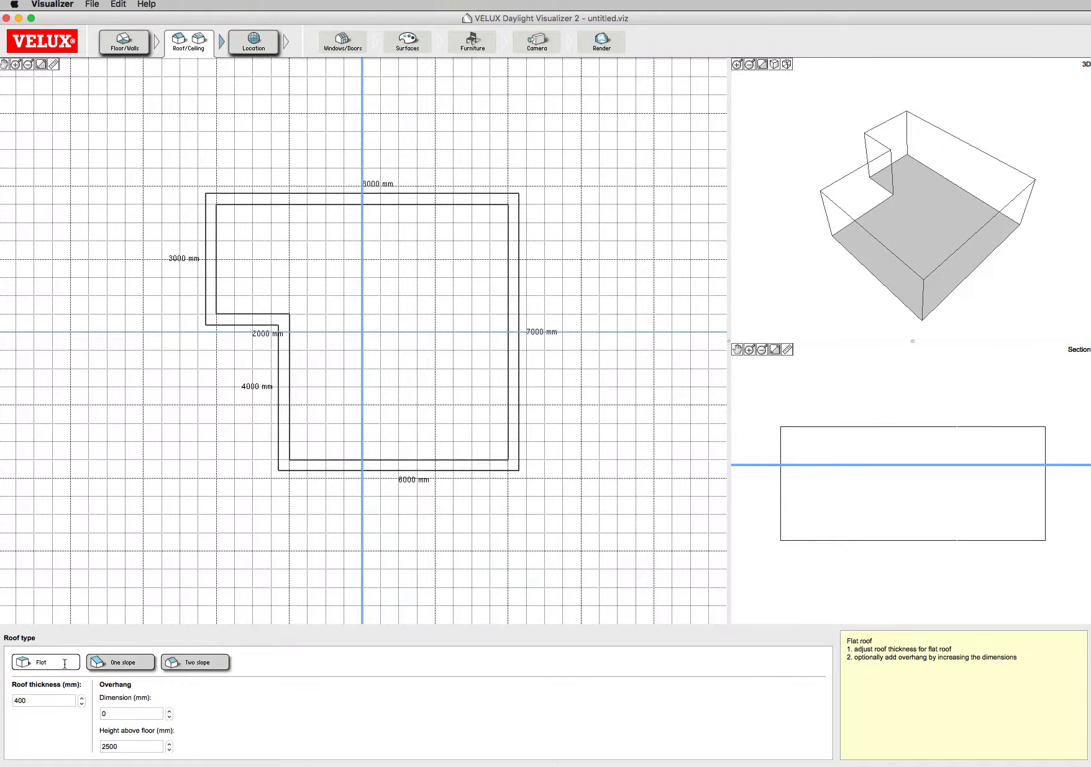
{"action": "left_click", "coordinate": [40, 700]}
{"action": "left_click", "coordinate": [112, 714]}
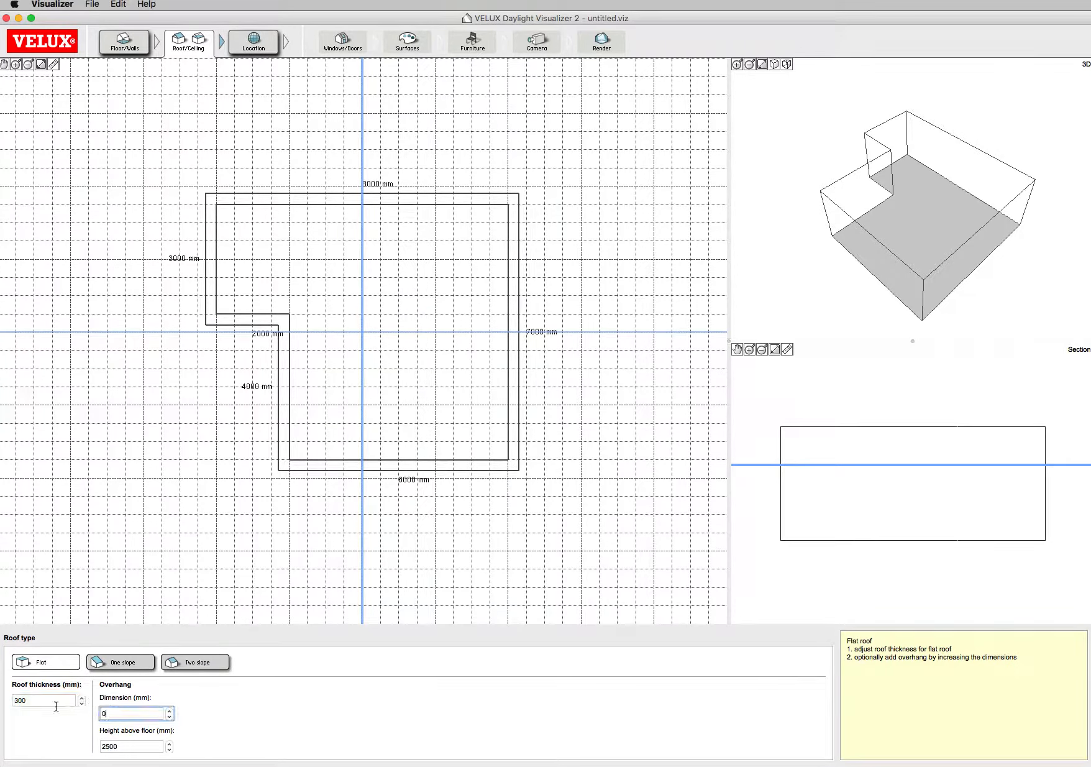
{"action": "left_click", "coordinate": [247, 607]}
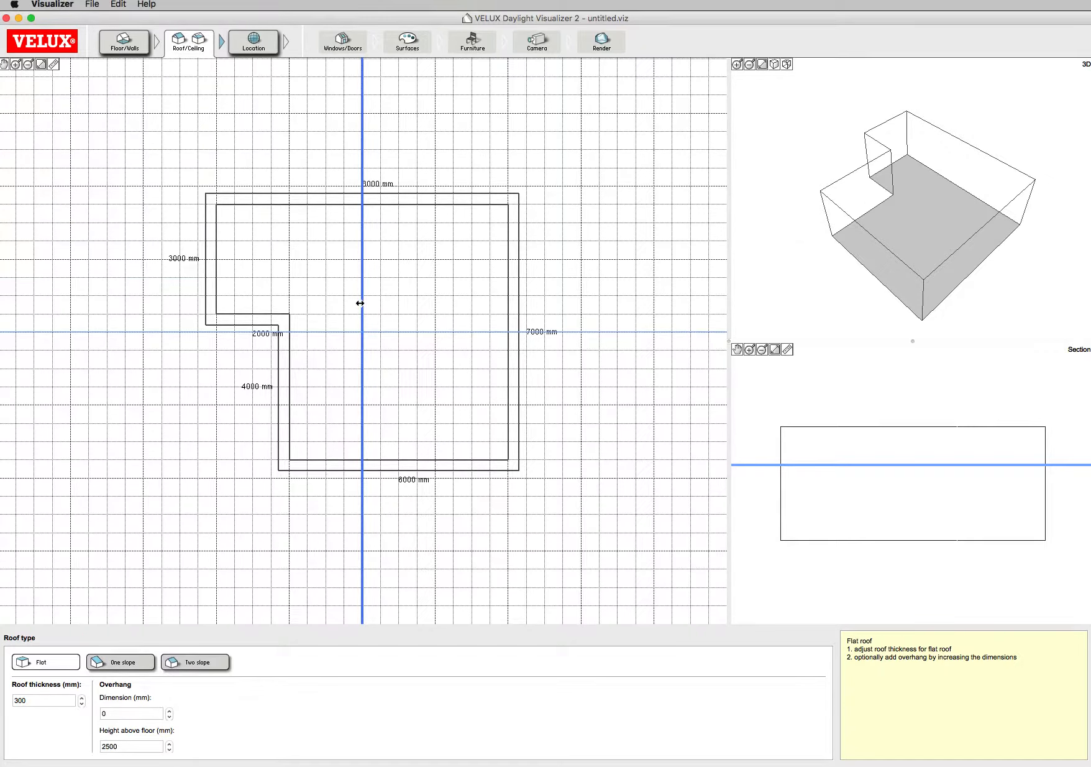
Try the one-slope and two-slope roof types on the model and return to the flat roof.
{"action": "left_click", "coordinate": [118, 668]}
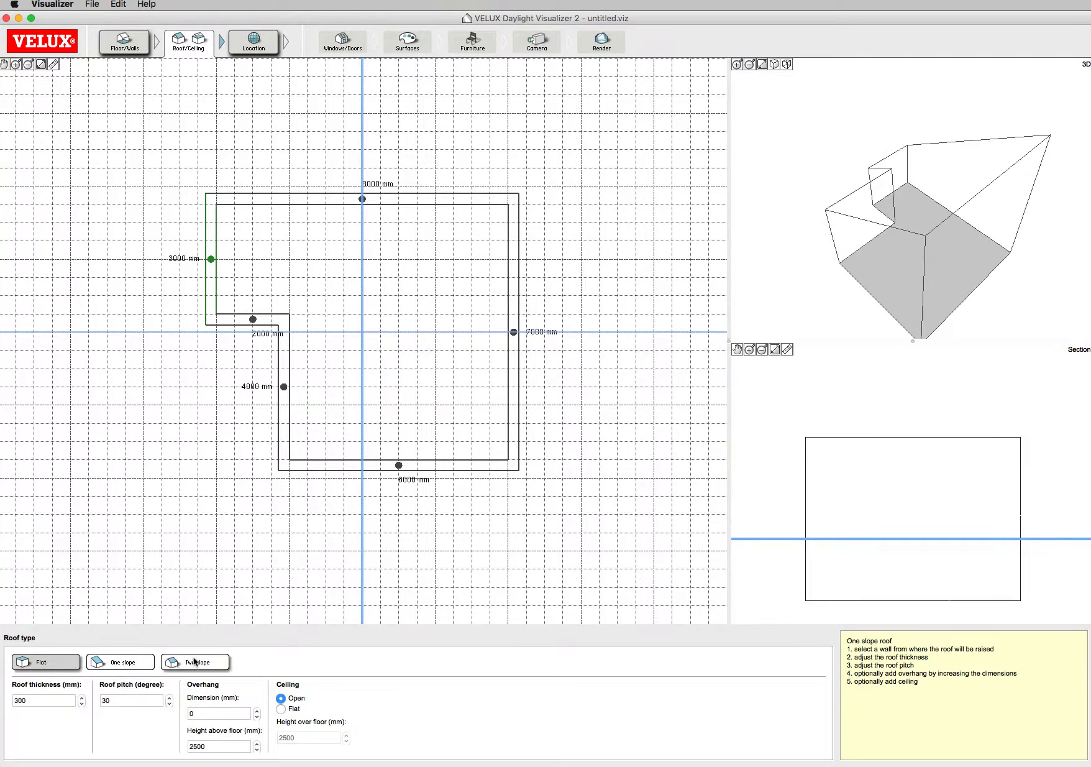
{"action": "left_click", "coordinate": [190, 669]}
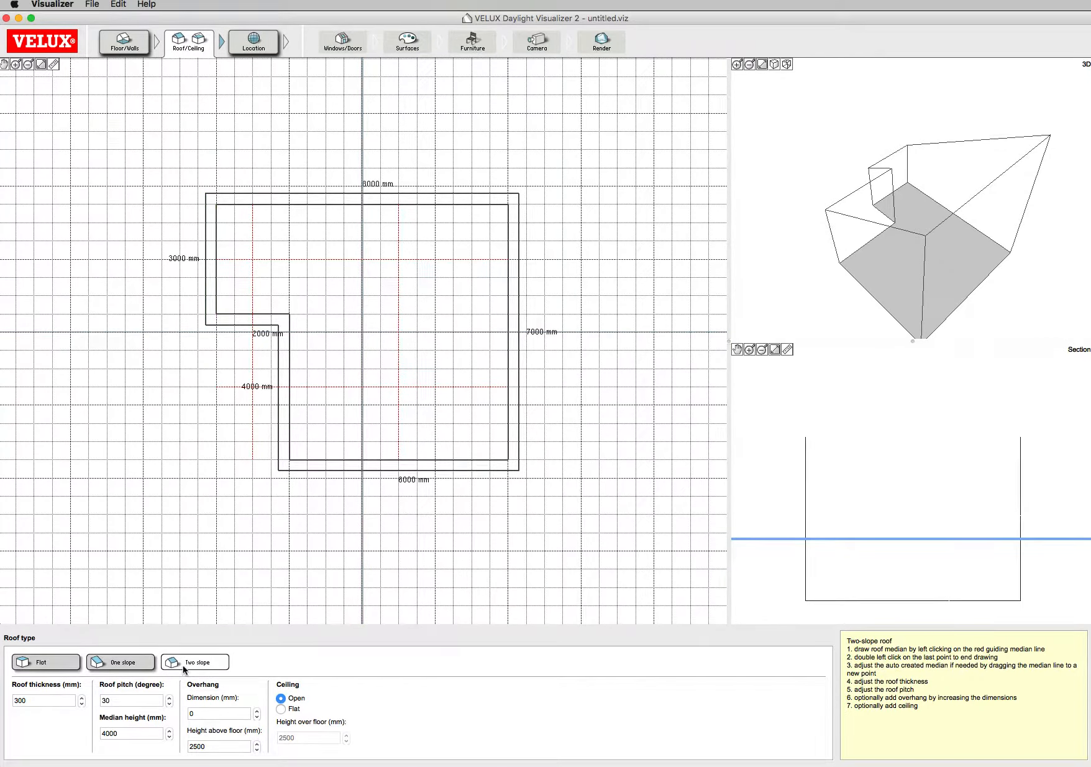
{"action": "left_click", "coordinate": [129, 666]}
{"action": "left_click", "coordinate": [53, 663]}
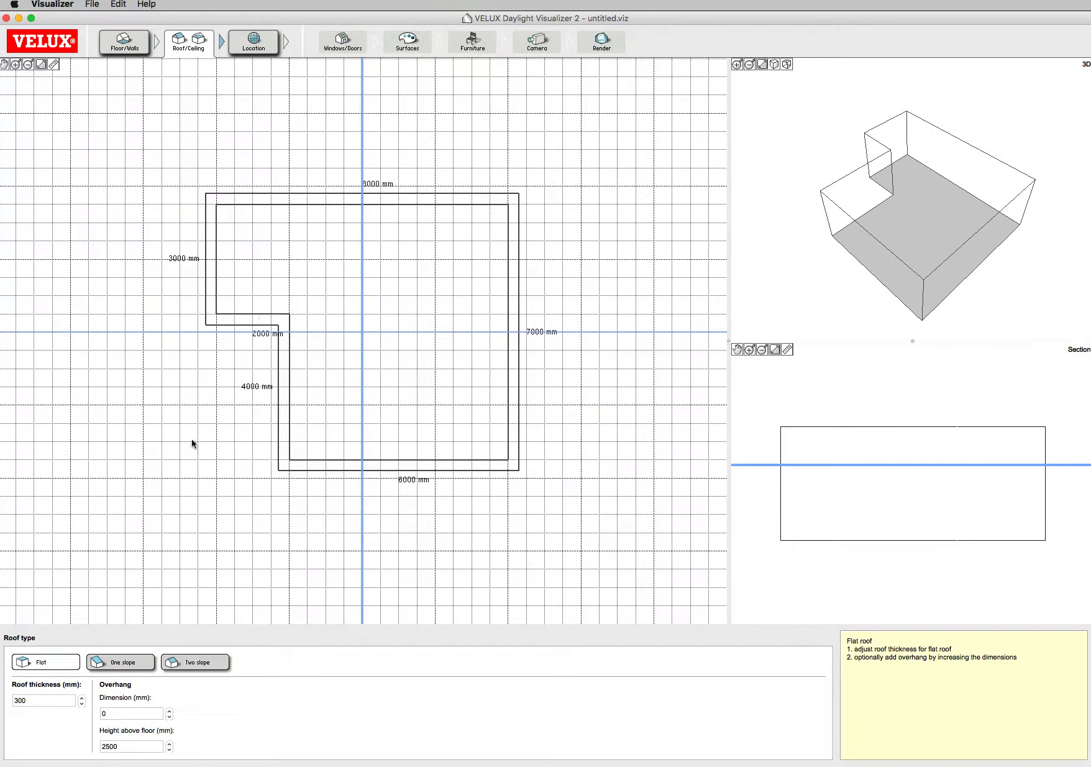
Set the model's geographic location to London.
{"action": "left_click", "coordinate": [264, 52]}
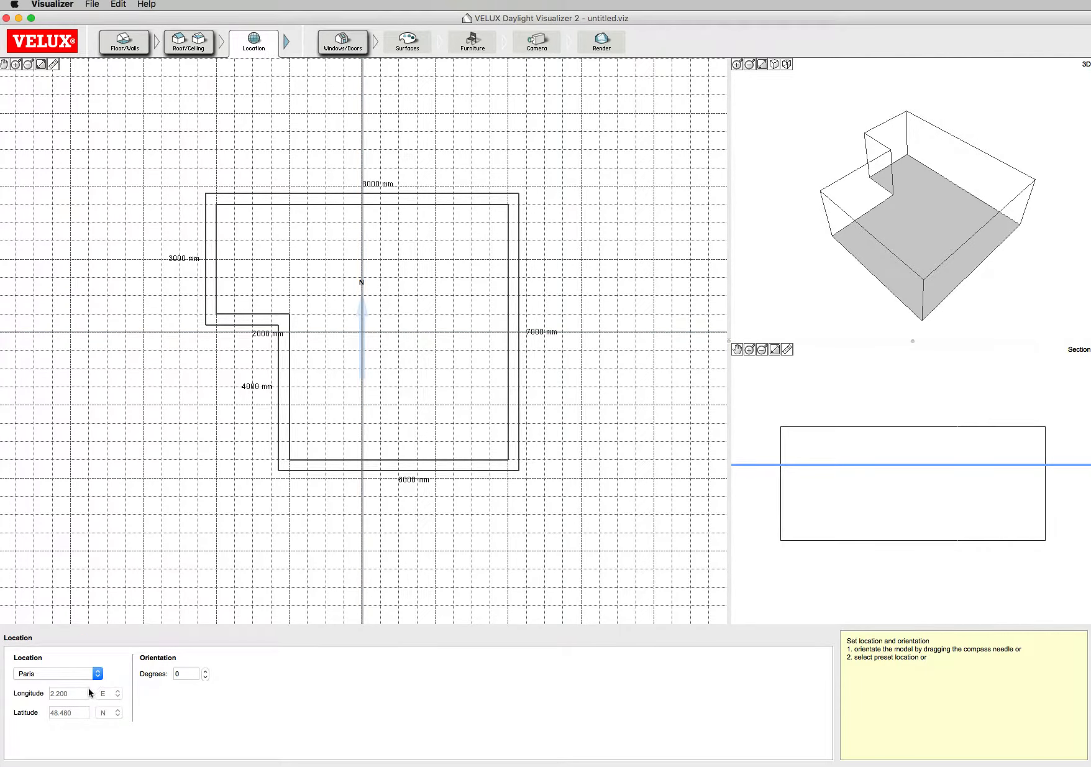
{"action": "left_click", "coordinate": [72, 680]}
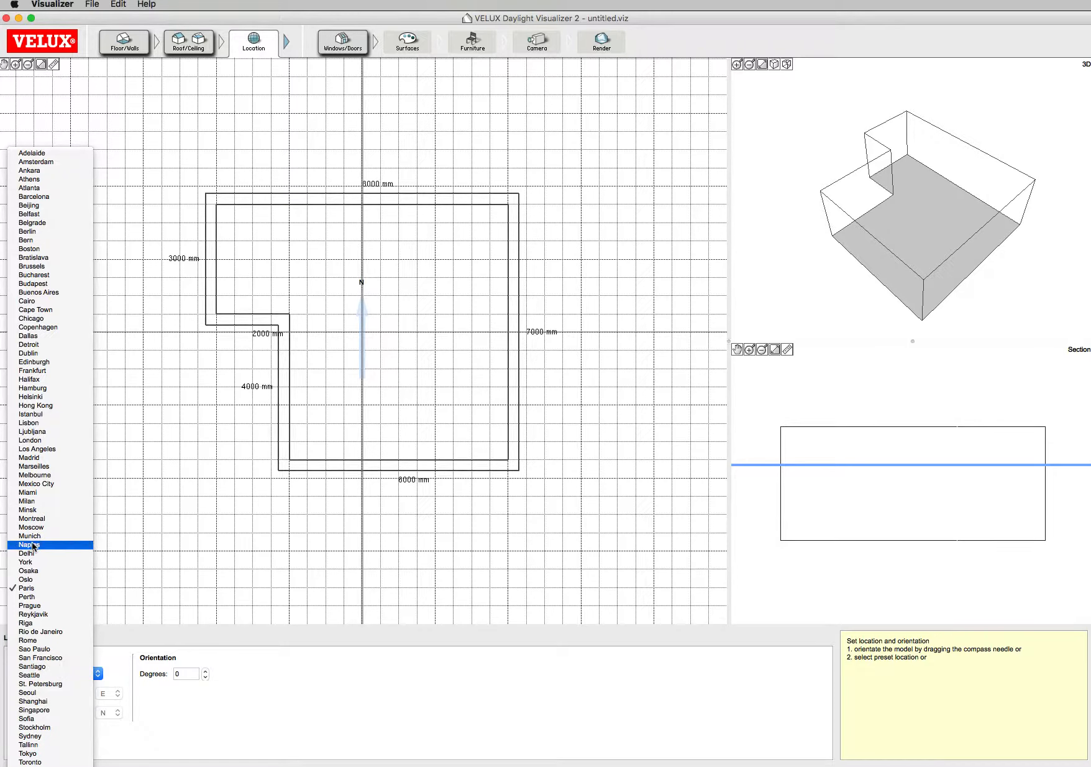
{"action": "left_click", "coordinate": [54, 441]}
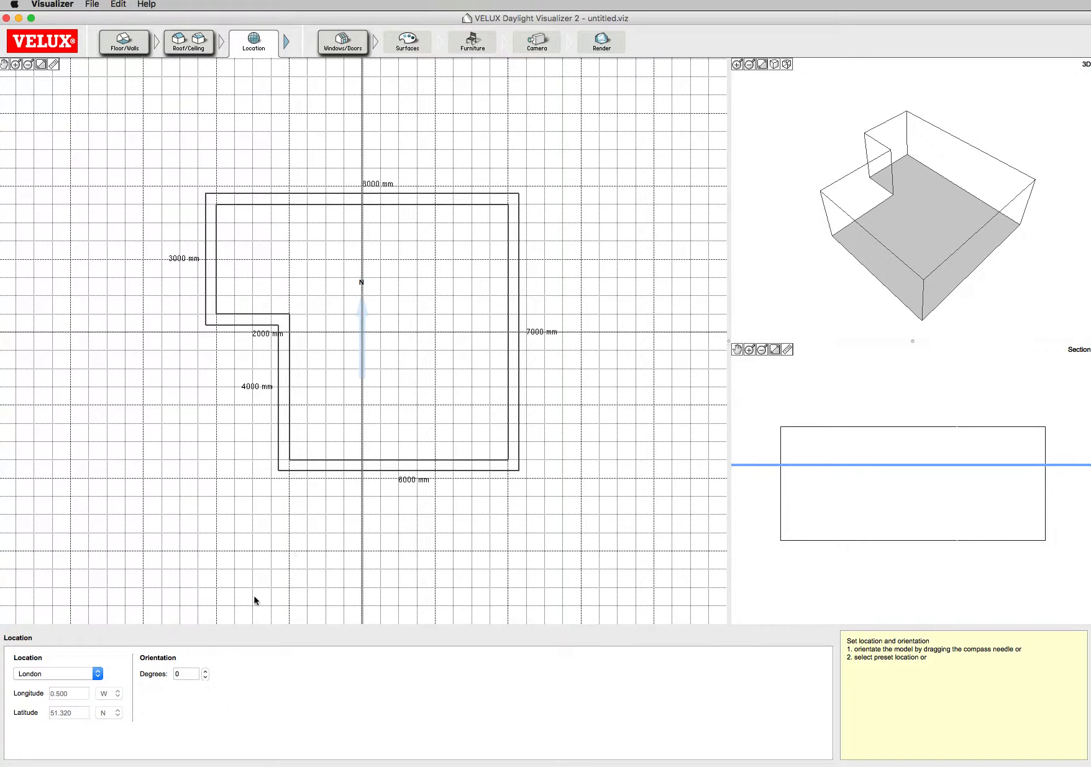
{"action": "left_click", "coordinate": [186, 674]}
Look through the available facade products, covering the window types in Facade window Section 1 and Section 2.
{"action": "left_click", "coordinate": [340, 42]}
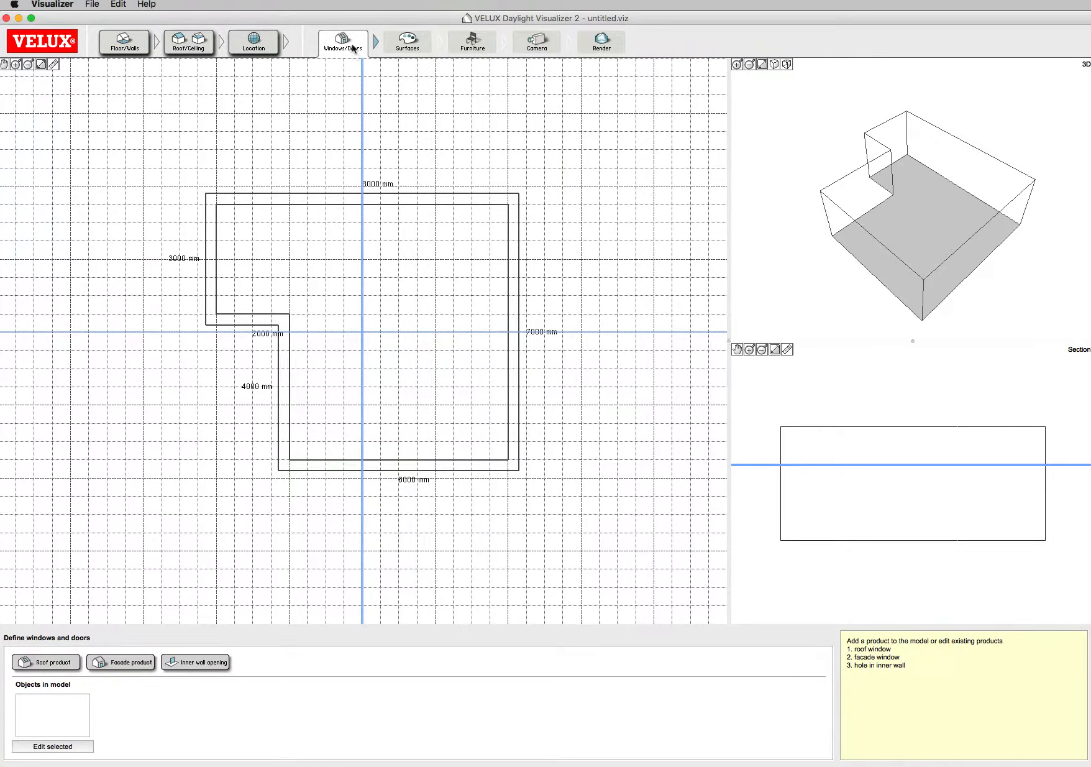
{"action": "left_click", "coordinate": [132, 662]}
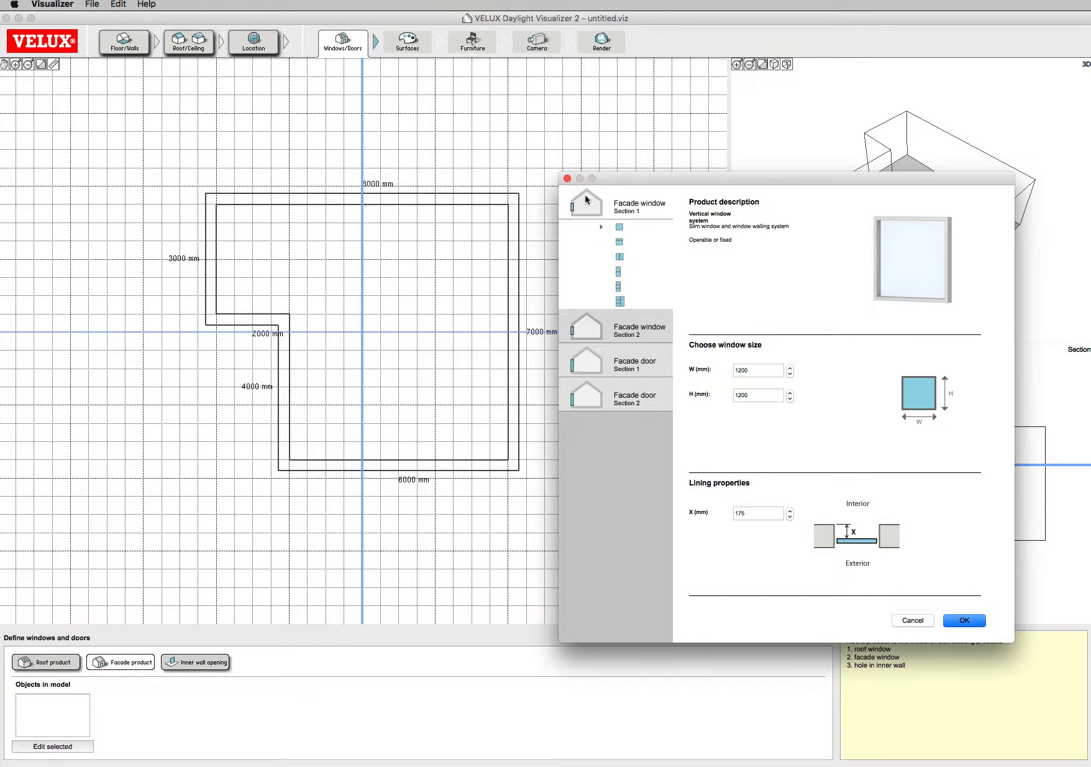
{"action": "left_click", "coordinate": [620, 256]}
{"action": "left_click", "coordinate": [620, 272]}
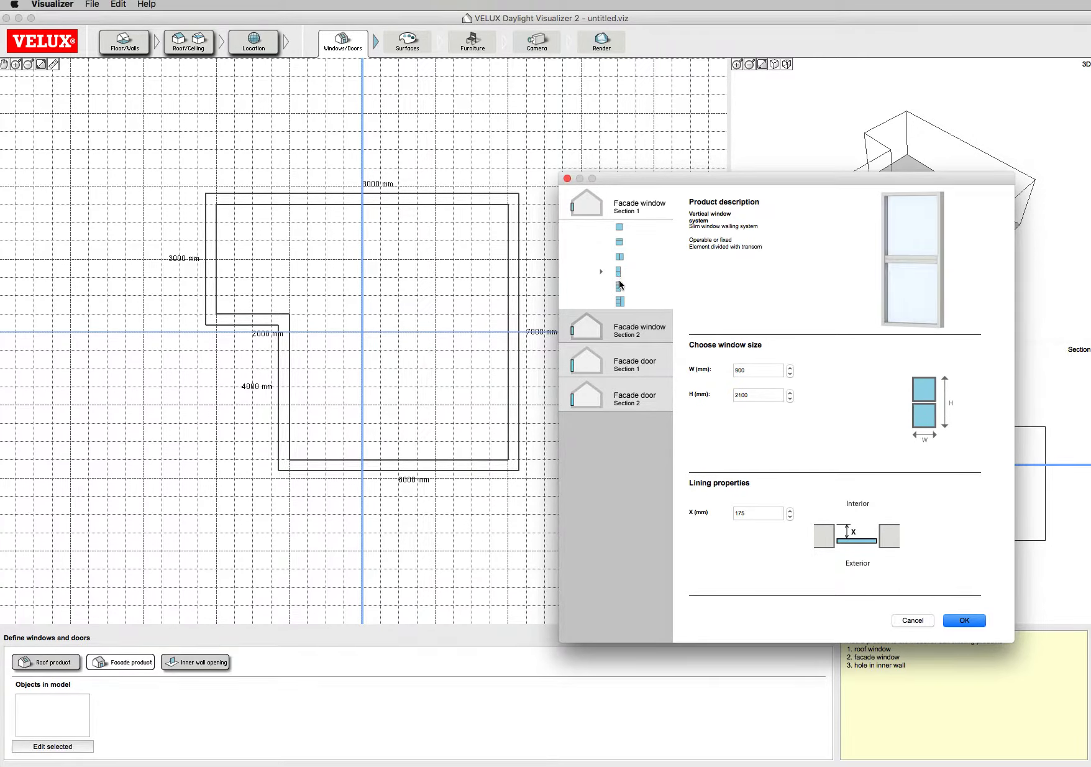
{"action": "left_click", "coordinate": [619, 287]}
{"action": "left_click", "coordinate": [620, 302]}
{"action": "left_click", "coordinate": [617, 330]}
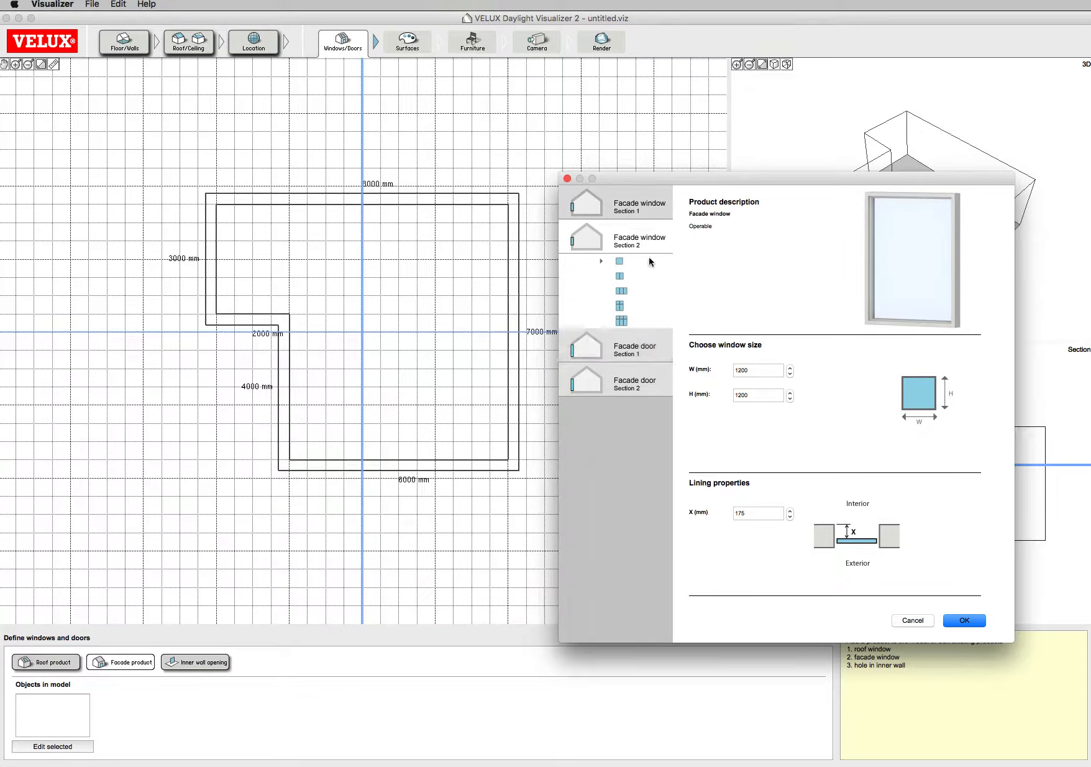
{"action": "left_click", "coordinate": [620, 277]}
{"action": "left_click", "coordinate": [622, 293]}
{"action": "left_click", "coordinate": [620, 306]}
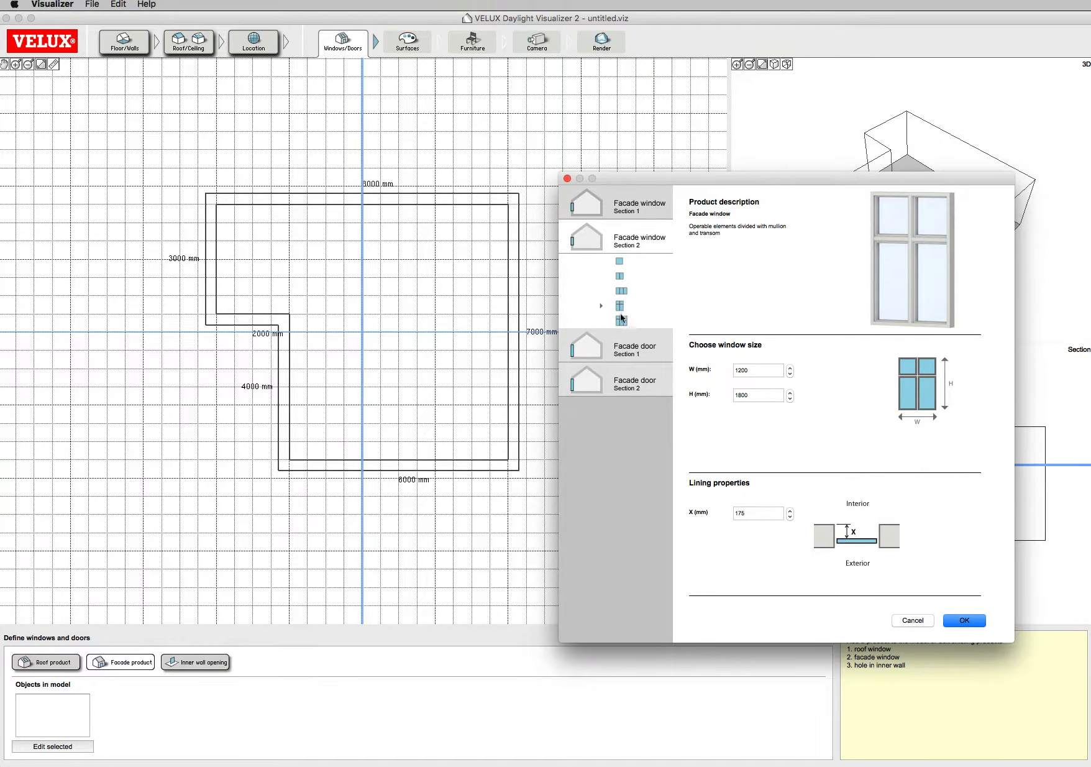
Insert the single-pane window from Facade window Section 1 with a larger width and a height of 1200 mm.
{"action": "left_click", "coordinate": [650, 215]}
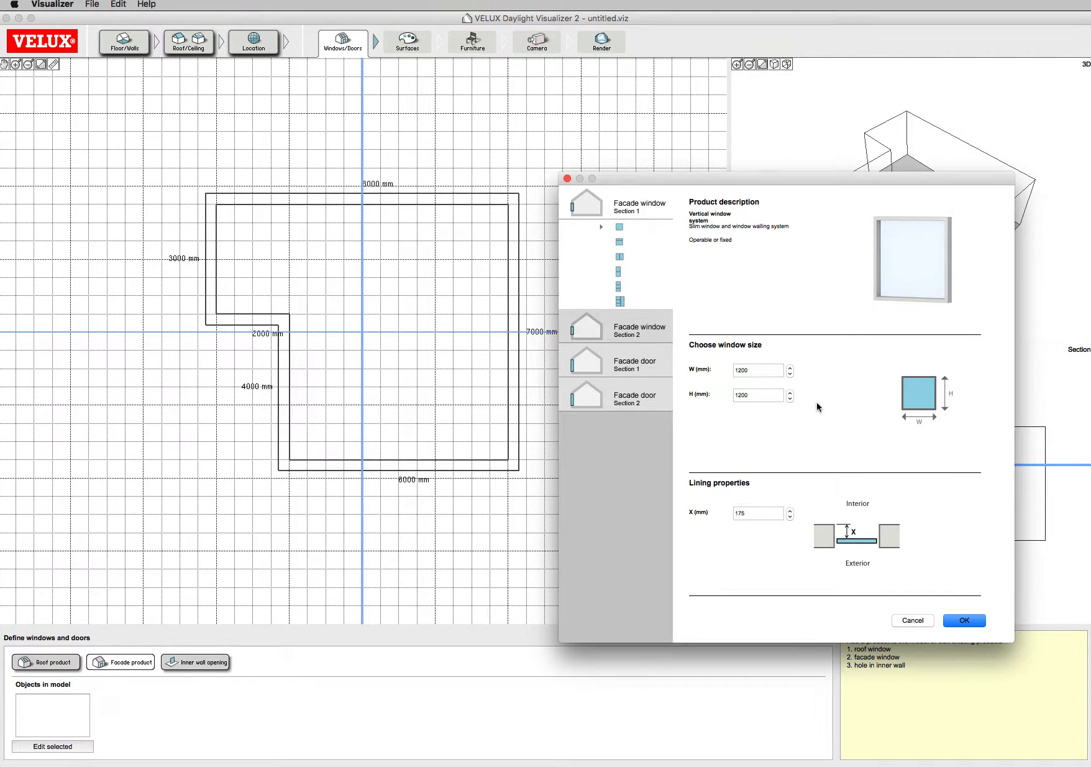
{"action": "left_click", "coordinate": [744, 372]}
{"action": "left_click", "coordinate": [965, 620]}
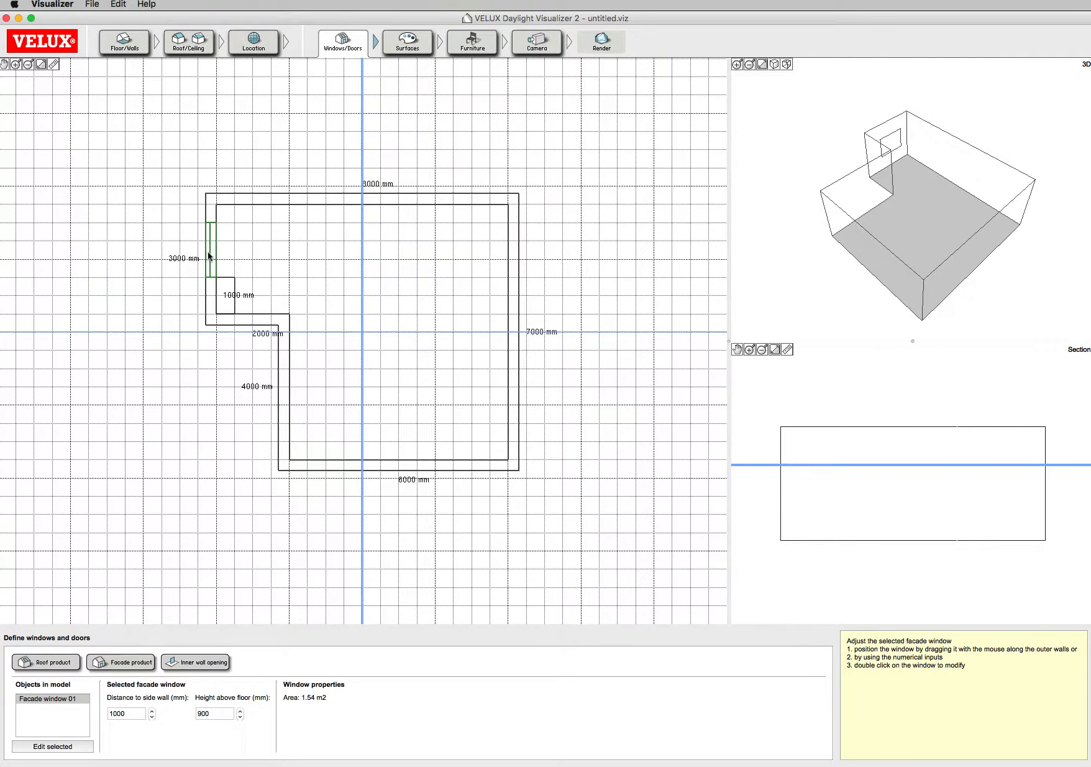
Move the window onto the 7000 mm wall, 4500 mm from the side wall, and set its height above floor to 1100 mm.
{"action": "left_click_drag", "start_coordinate": [209, 255], "coordinate": [511, 398]}
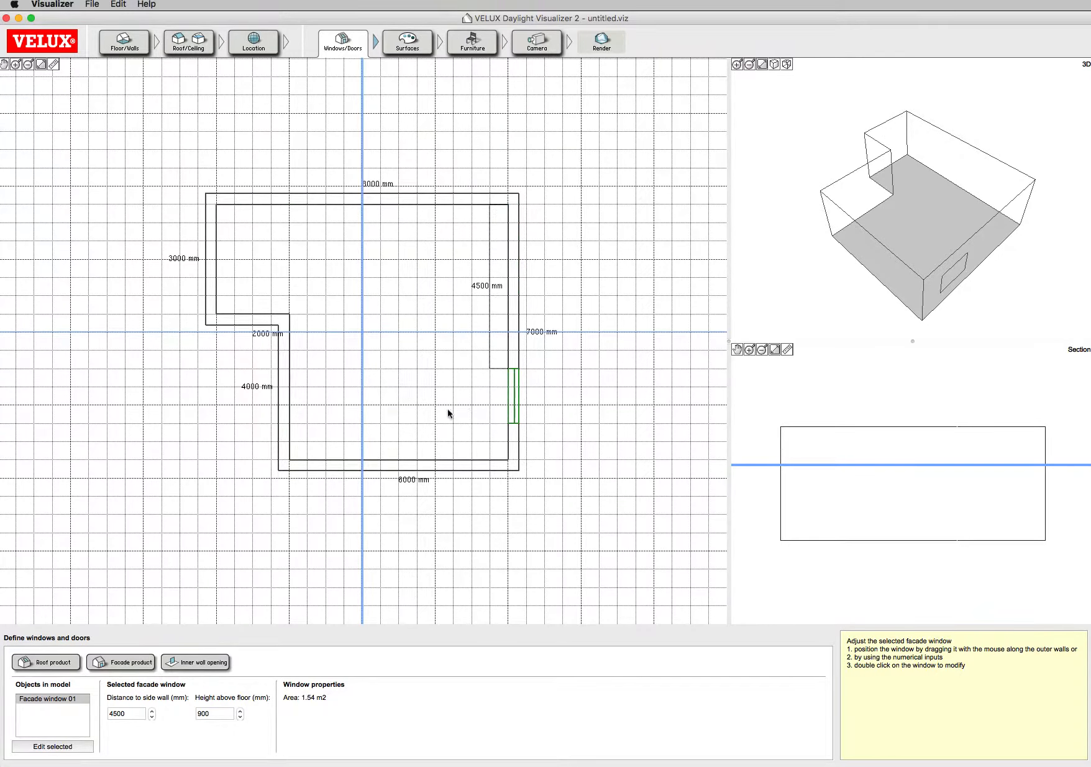
{"action": "left_click", "coordinate": [208, 715]}
{"action": "type", "text": "1100"}
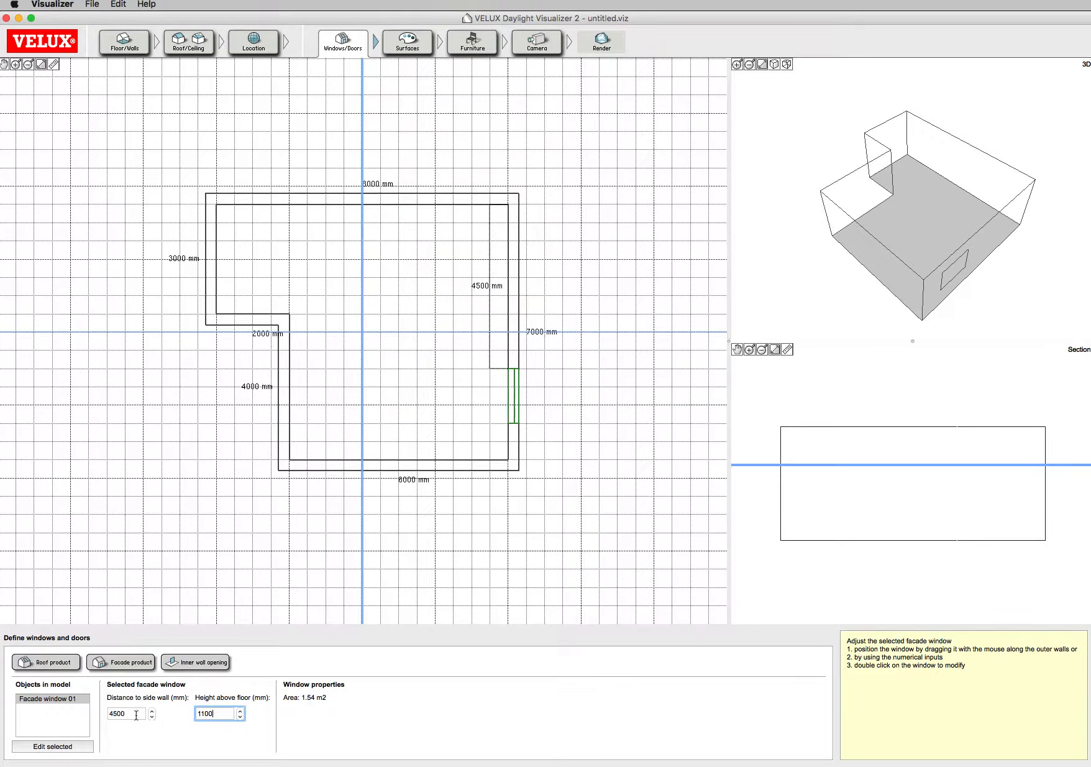
{"action": "left_click", "coordinate": [136, 714]}
Set the facade window's height above floor to 1500 mm.
{"action": "left_click_drag", "start_coordinate": [930, 300], "coordinate": [896, 234]}
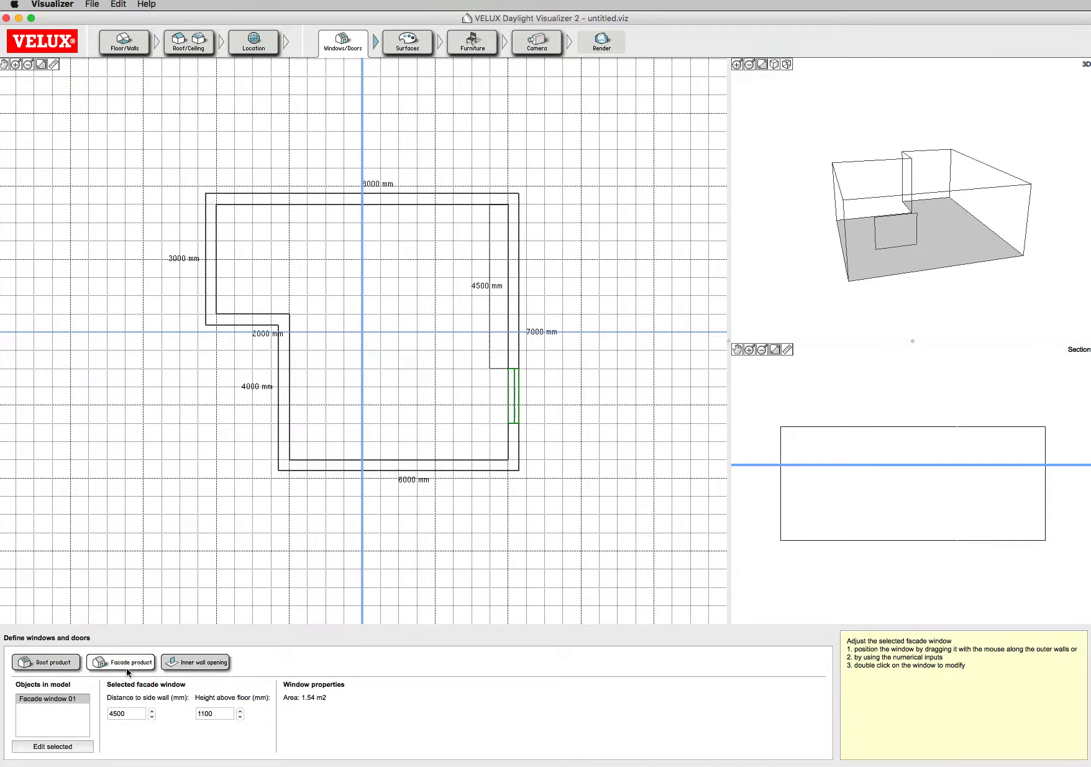
{"action": "left_click", "coordinate": [225, 714]}
{"action": "left_click_drag", "start_coordinate": [213, 711], "coordinate": [185, 713]}
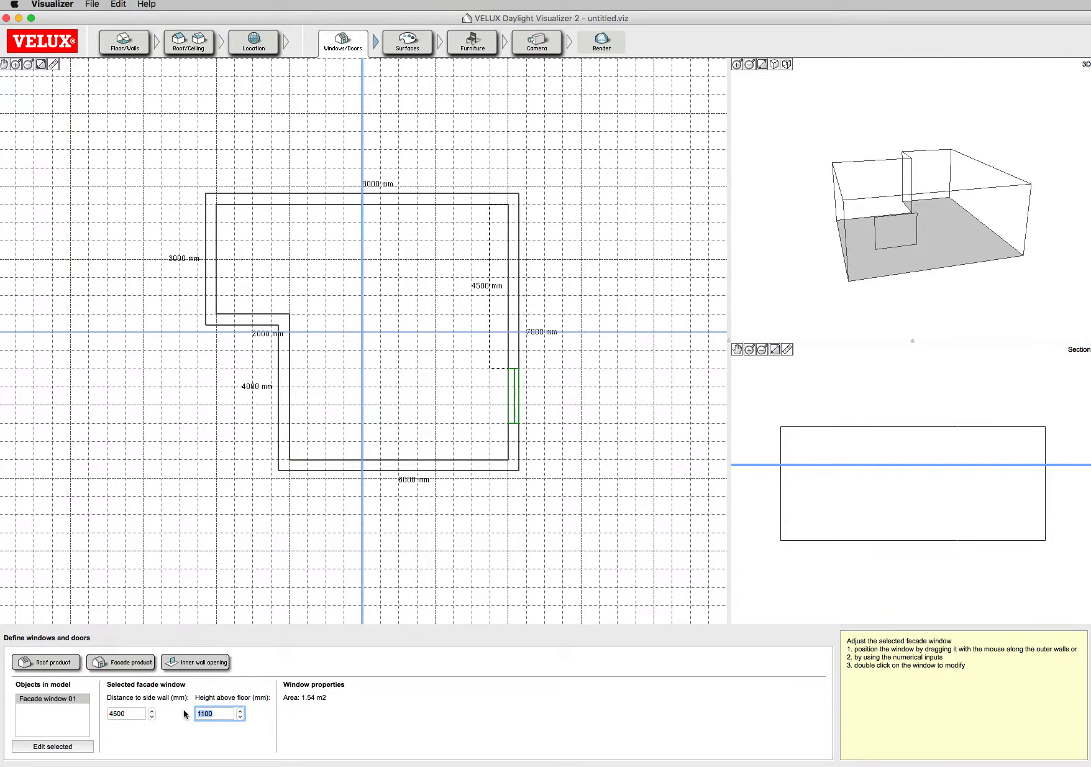
{"action": "type", "text": "1500"}
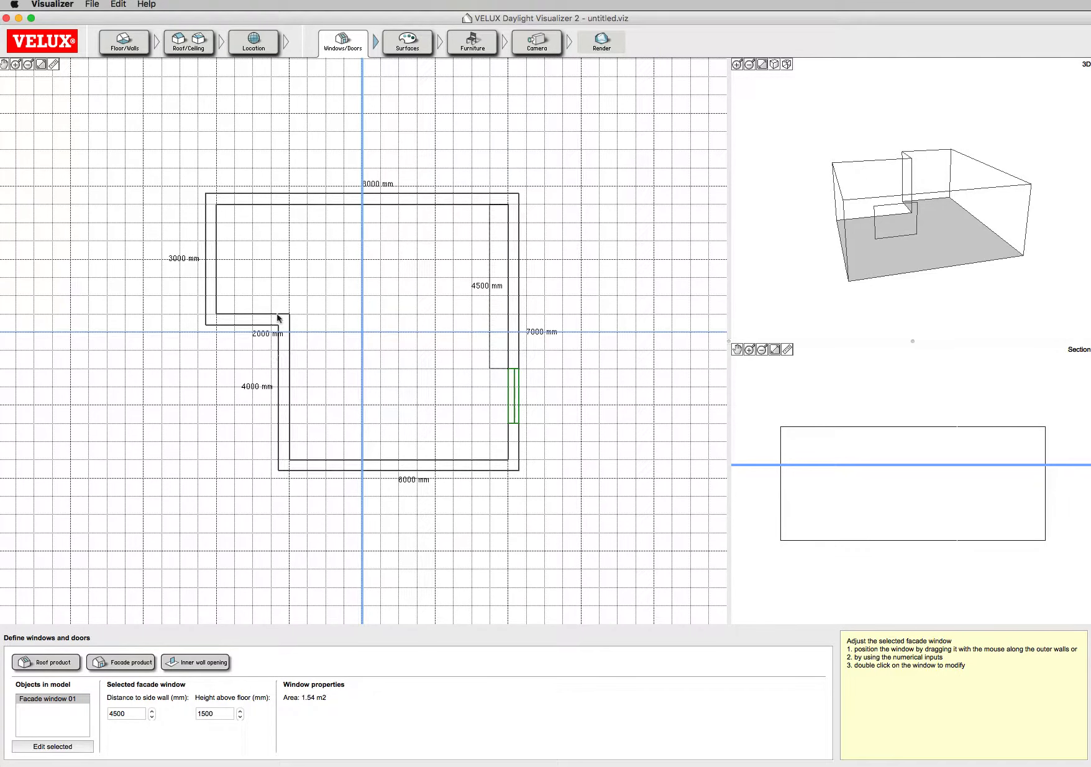
Add a widened 2100 mm high single door from Facade door Section 1 and place it on the 4000 mm wall, 1400 mm from the side wall.
{"action": "left_click", "coordinate": [115, 664]}
{"action": "left_click", "coordinate": [618, 272]}
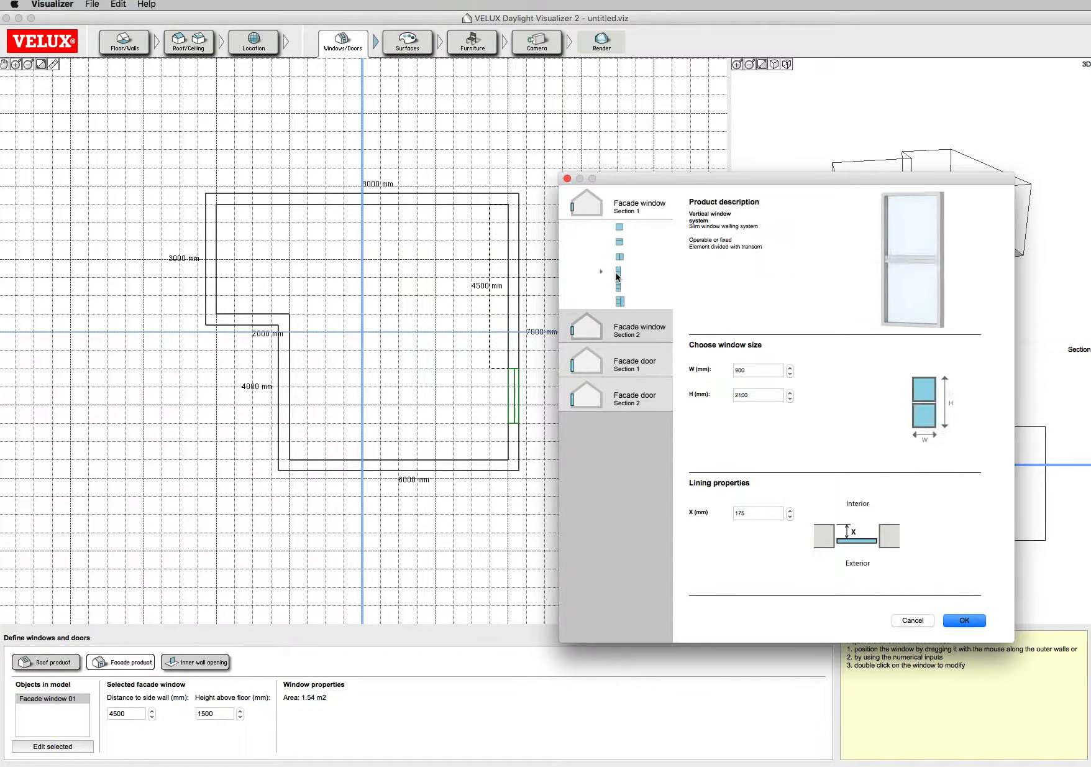
{"action": "left_click", "coordinate": [628, 361]}
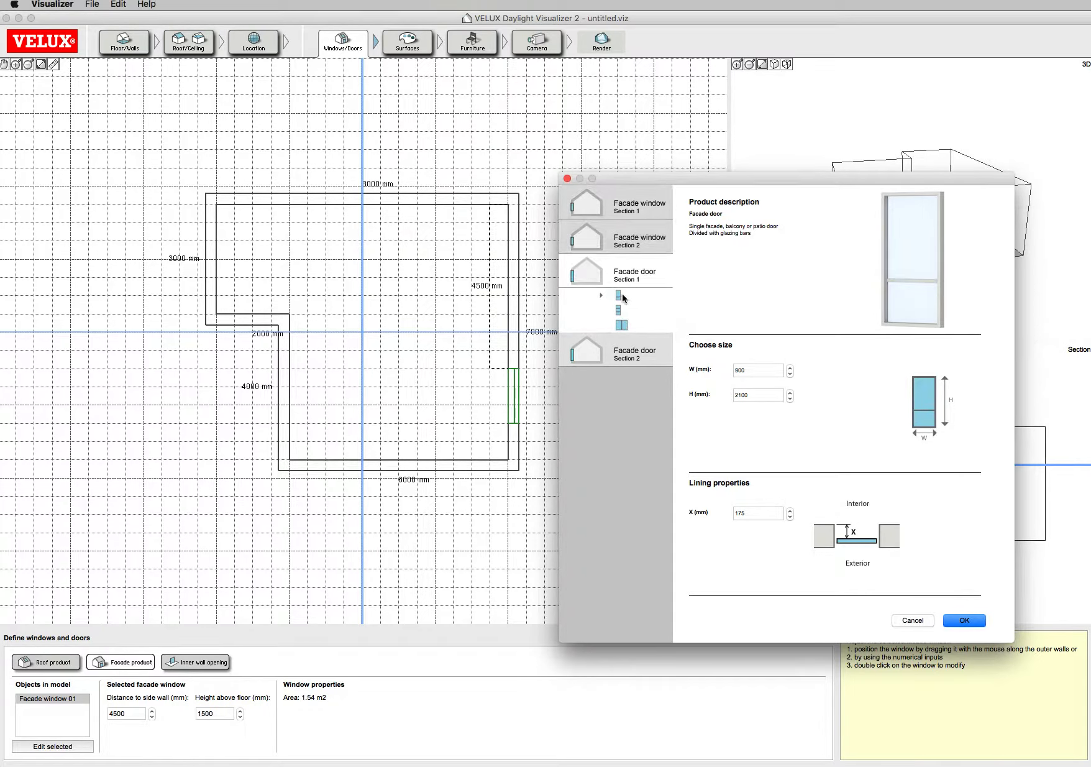
{"action": "left_click", "coordinate": [760, 371]}
{"action": "left_click_drag", "start_coordinate": [751, 369], "coordinate": [676, 366]}
{"action": "left_click", "coordinate": [736, 370]}
{"action": "left_click", "coordinate": [964, 620]}
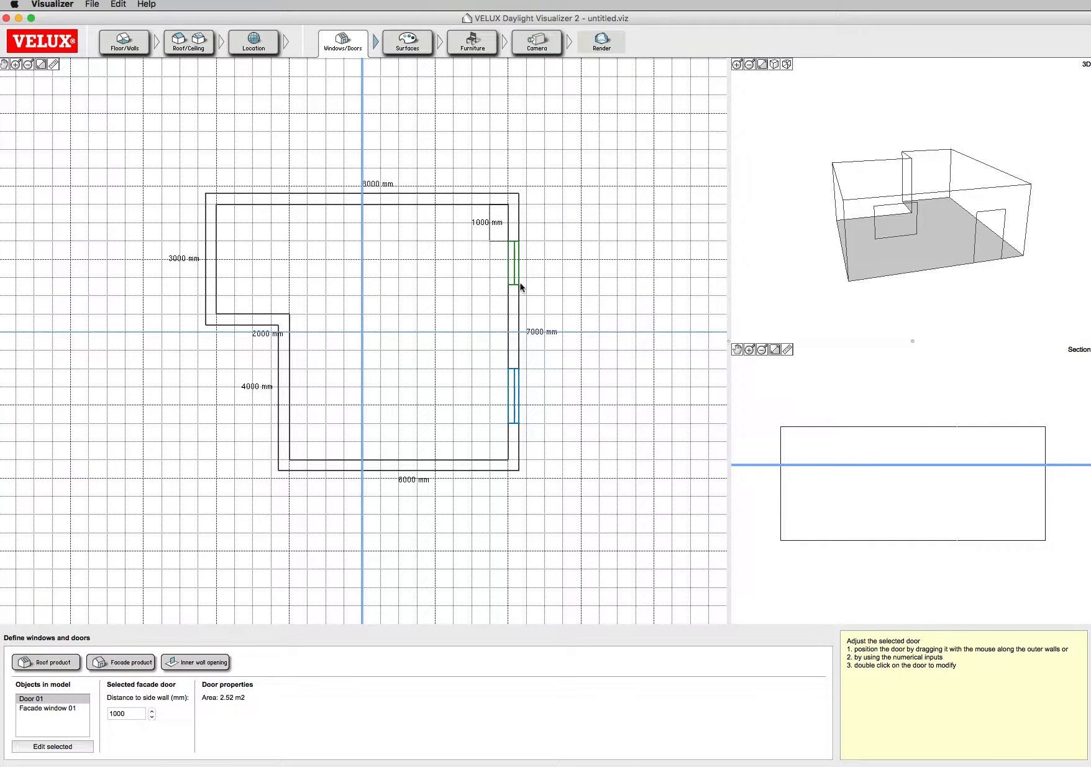
{"action": "left_click_drag", "start_coordinate": [519, 280], "coordinate": [294, 398]}
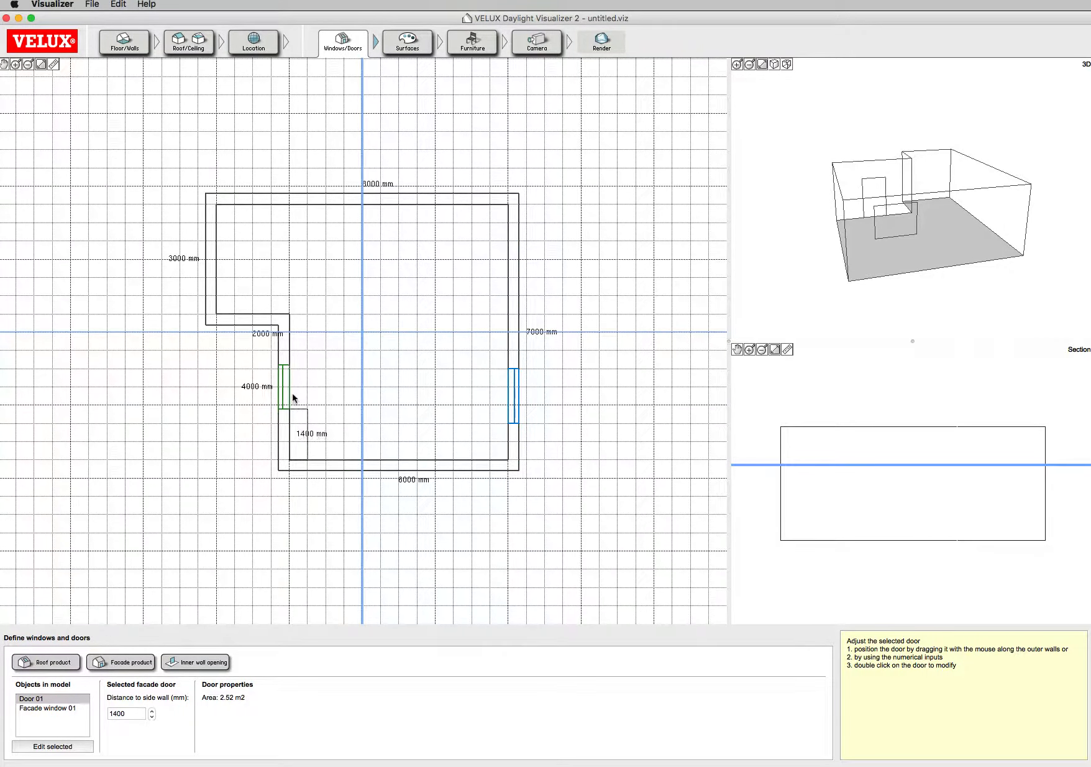
Insert the transom-divided window from Facade window Section 1, 1800 mm wide and 1500 mm high.
{"action": "left_click", "coordinate": [122, 663]}
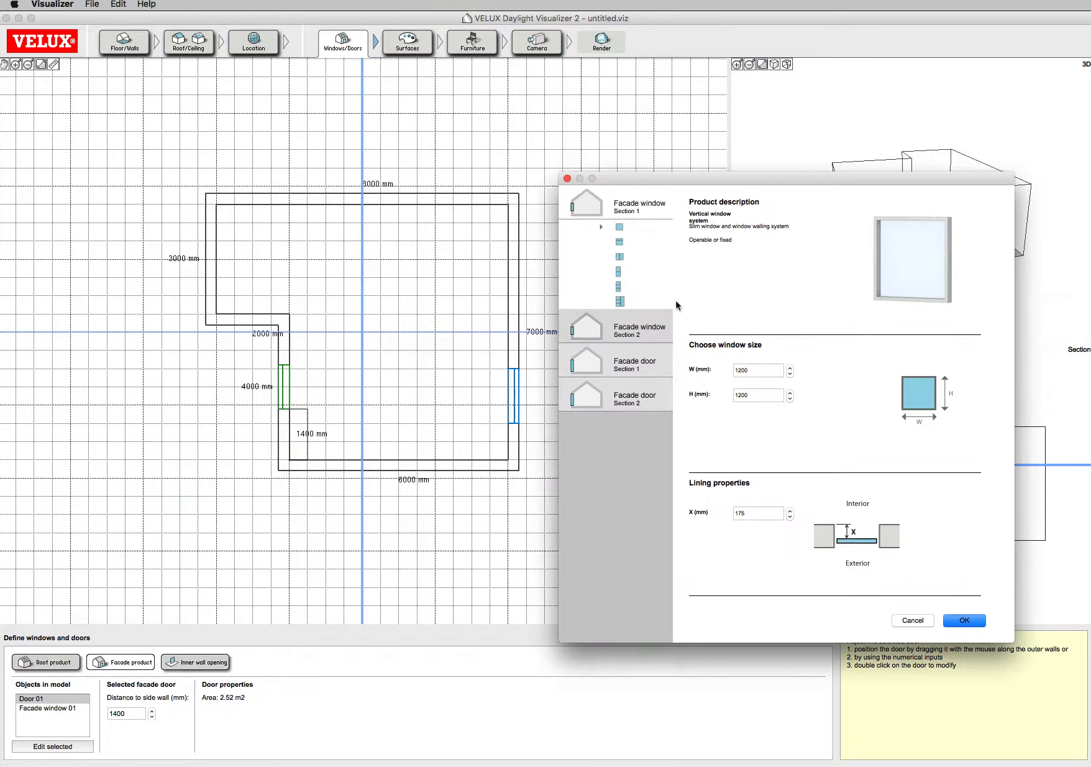
{"action": "left_click", "coordinate": [620, 242]}
{"action": "left_click", "coordinate": [742, 372]}
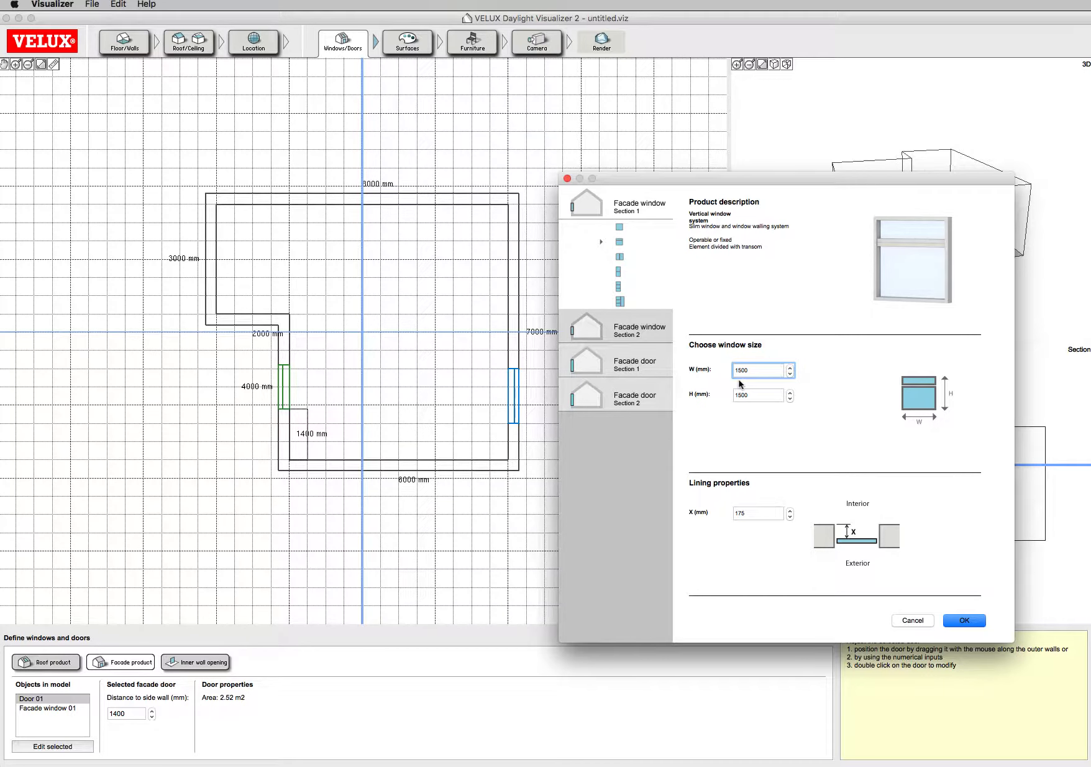
{"action": "type", "text": "8"}
{"action": "left_click", "coordinate": [964, 621]}
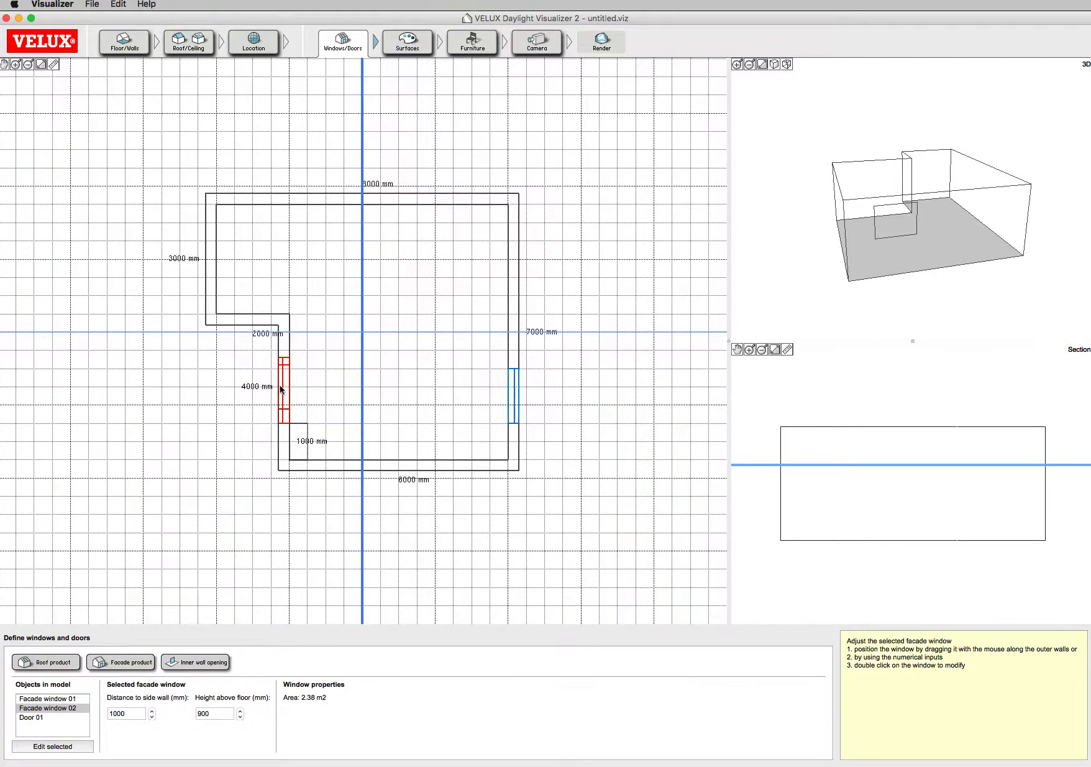
Move the new facade window onto the 8000 mm wall, about 3600 mm from the side wall.
{"action": "left_click_drag", "start_coordinate": [283, 390], "coordinate": [338, 211]}
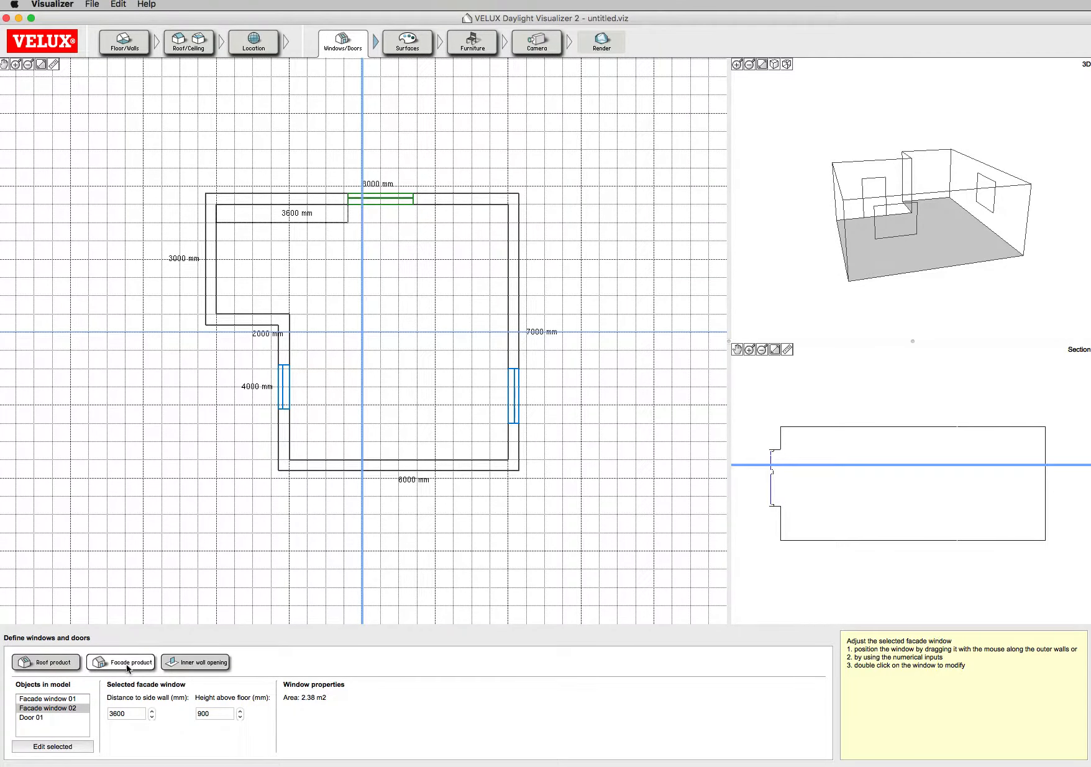
Insert a 780 x 698 roof window from Flat roof solutions Section 1, about 887 mm from the side wall and 992 mm from the bottom wall.
{"action": "left_click", "coordinate": [36, 662]}
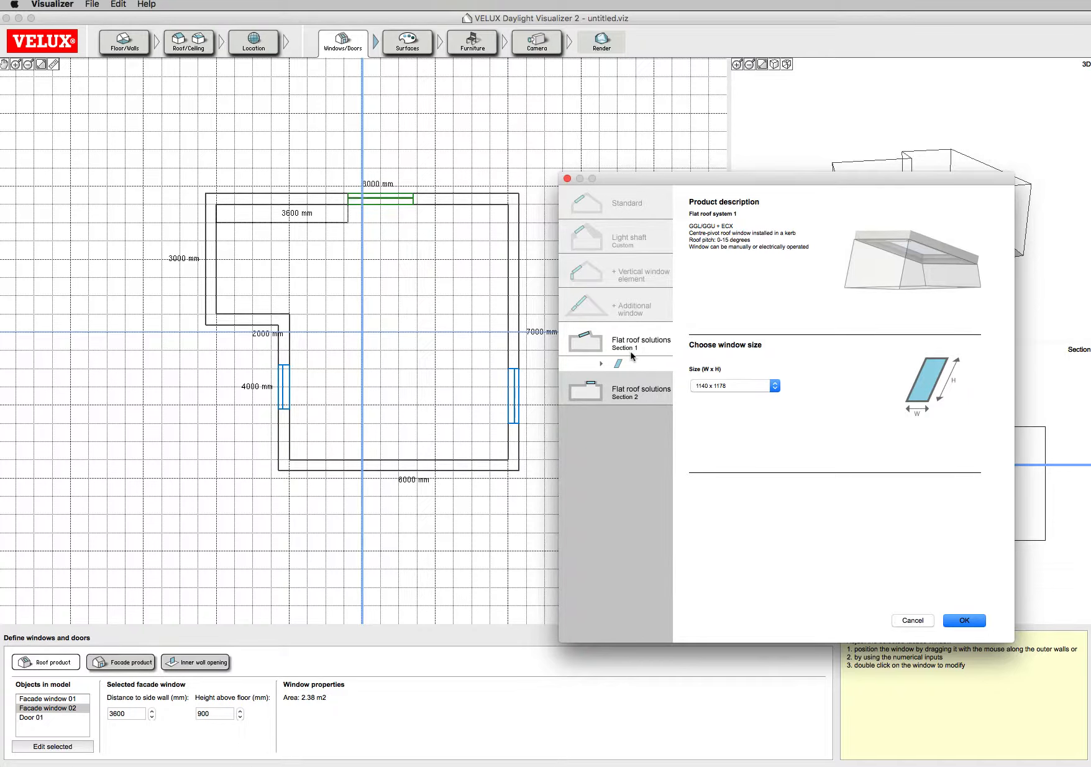
{"action": "left_click", "coordinate": [711, 388]}
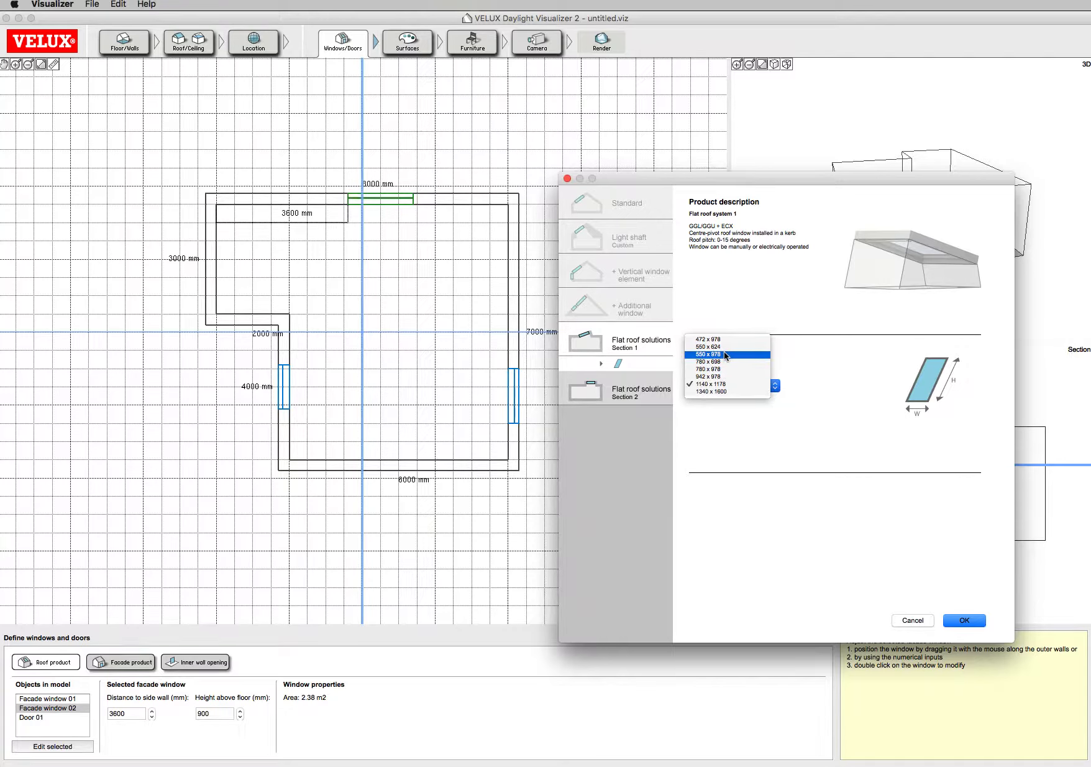
{"action": "left_click", "coordinate": [724, 362]}
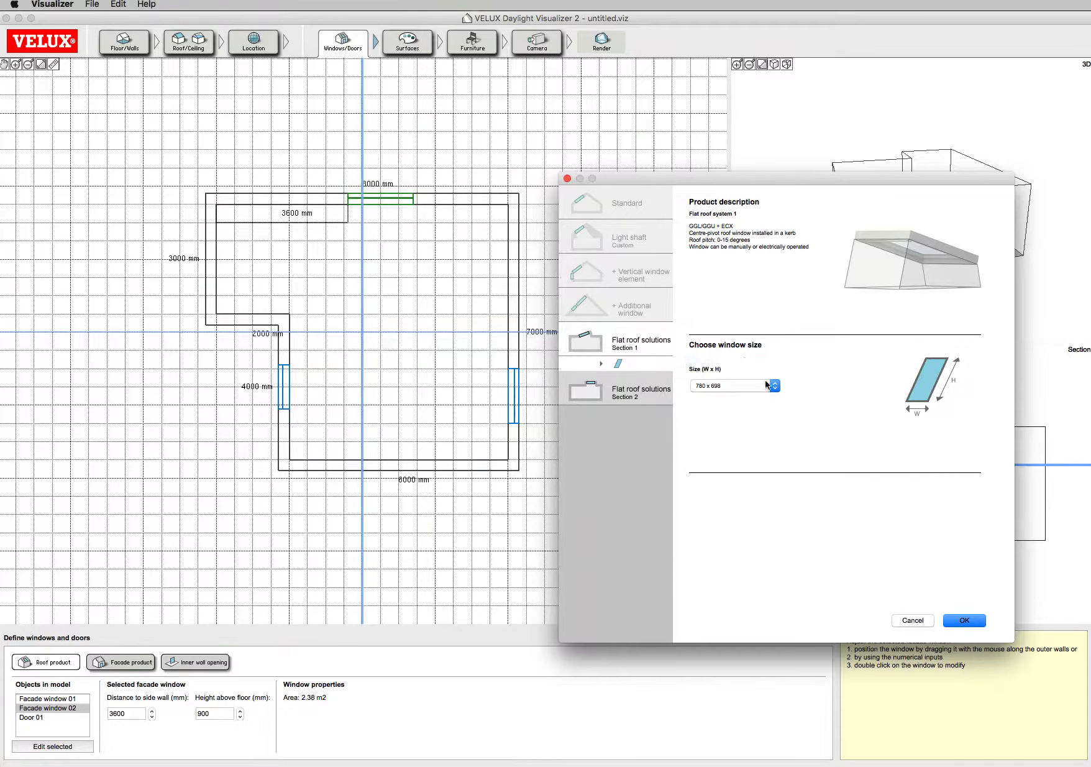
{"action": "left_click", "coordinate": [965, 620]}
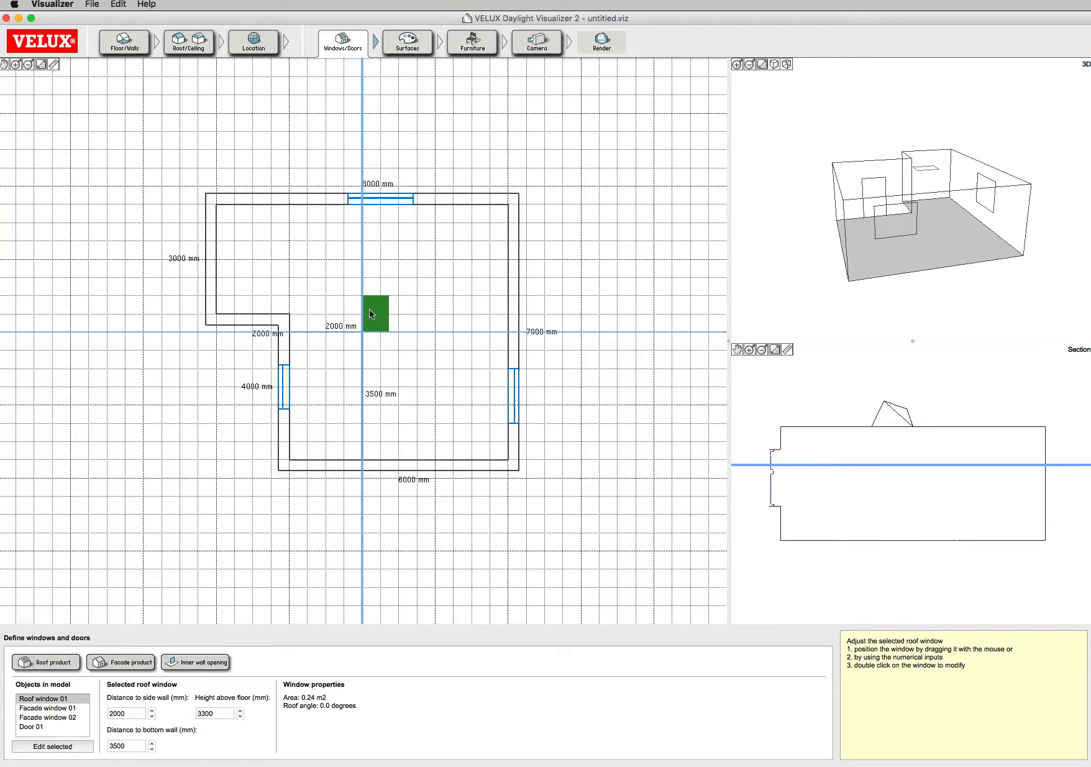
{"action": "left_click_drag", "start_coordinate": [372, 313], "coordinate": [257, 261]}
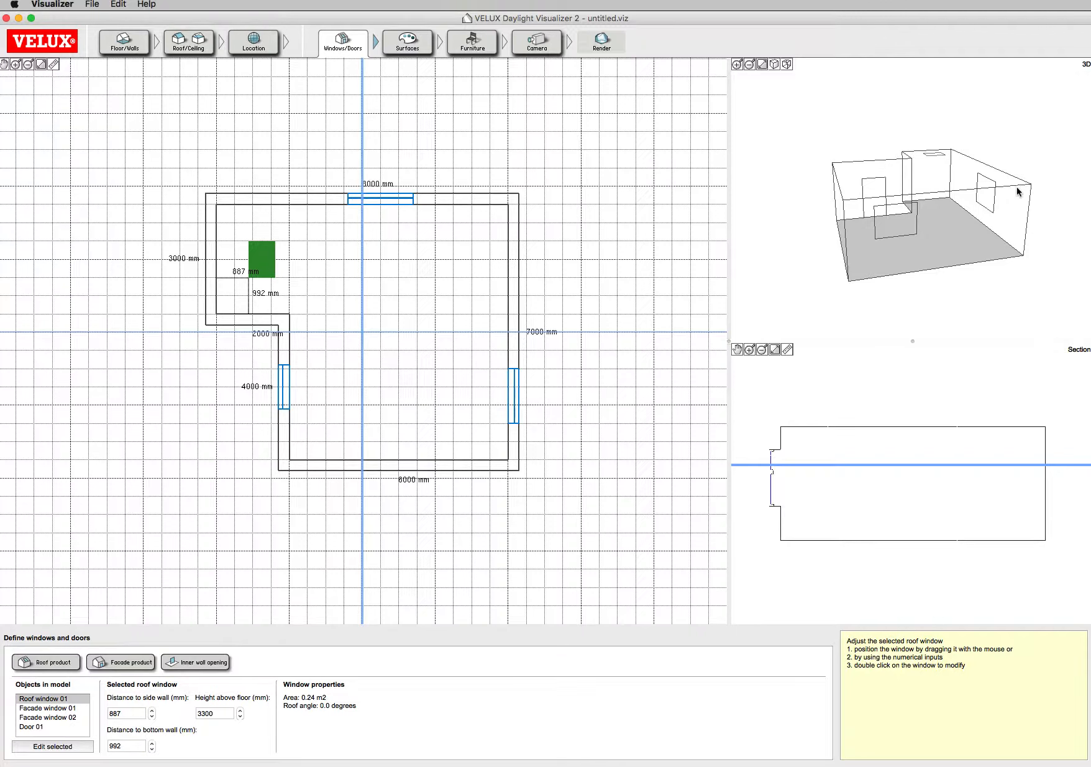
{"action": "left_click_drag", "start_coordinate": [1019, 193], "coordinate": [984, 225]}
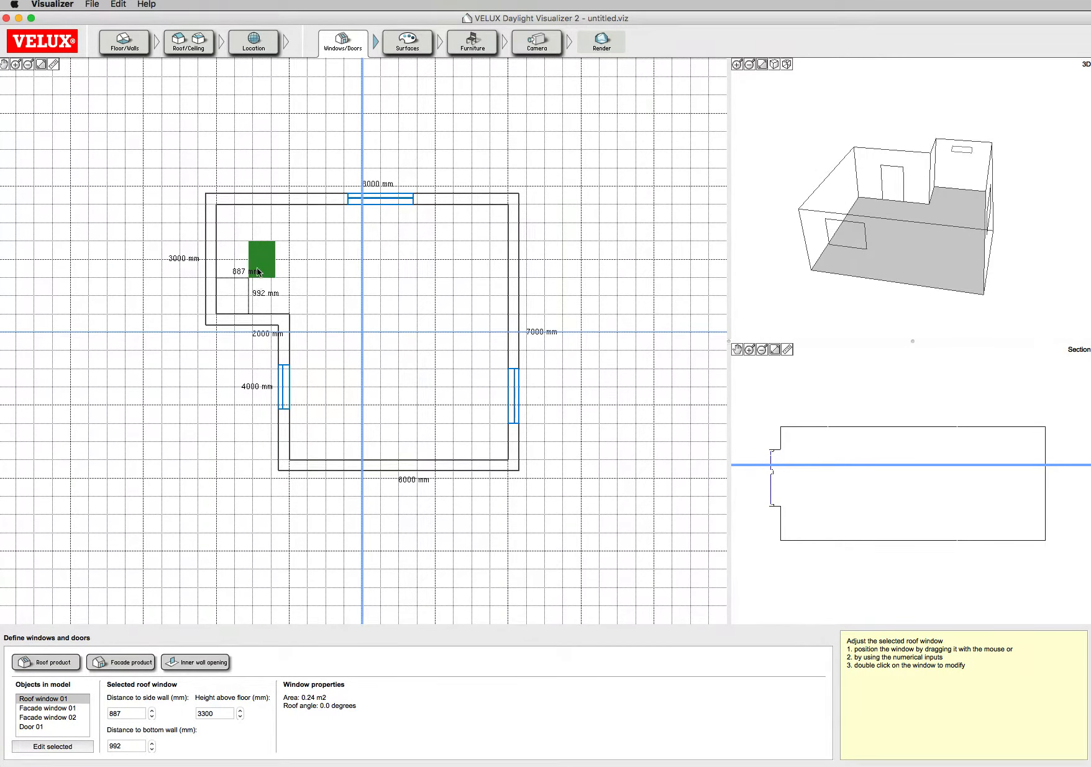
Set the floor surface to Wood floor 1.
{"action": "left_click", "coordinate": [423, 49]}
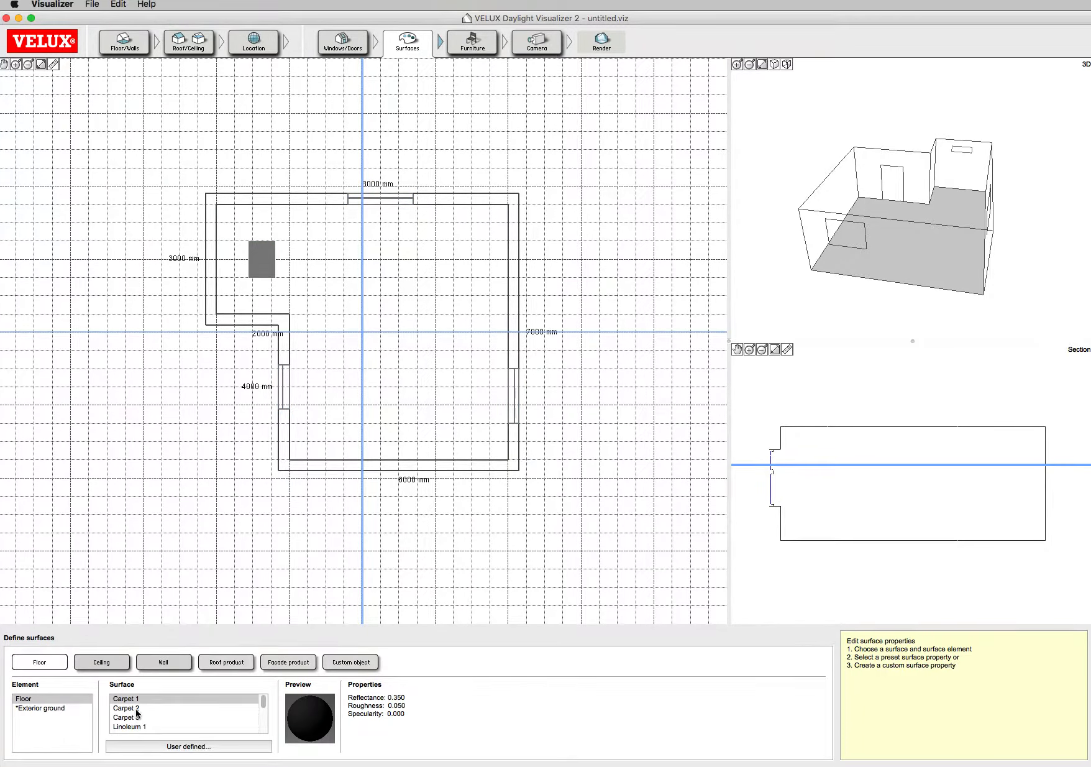
{"action": "left_click", "coordinate": [138, 709]}
{"action": "left_click", "coordinate": [136, 718]}
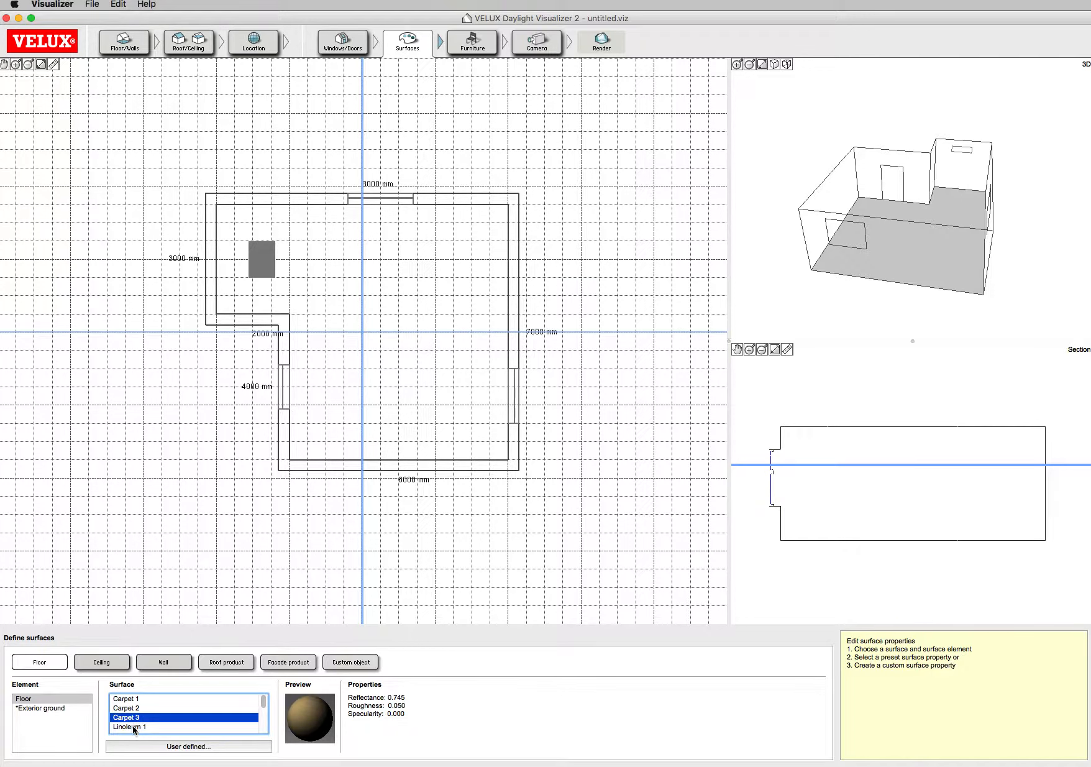
{"action": "left_click", "coordinate": [134, 727]}
{"action": "scroll", "coordinate": [263, 710], "scroll_direction": "down", "scroll_amount": 2}
{"action": "left_click", "coordinate": [151, 718]}
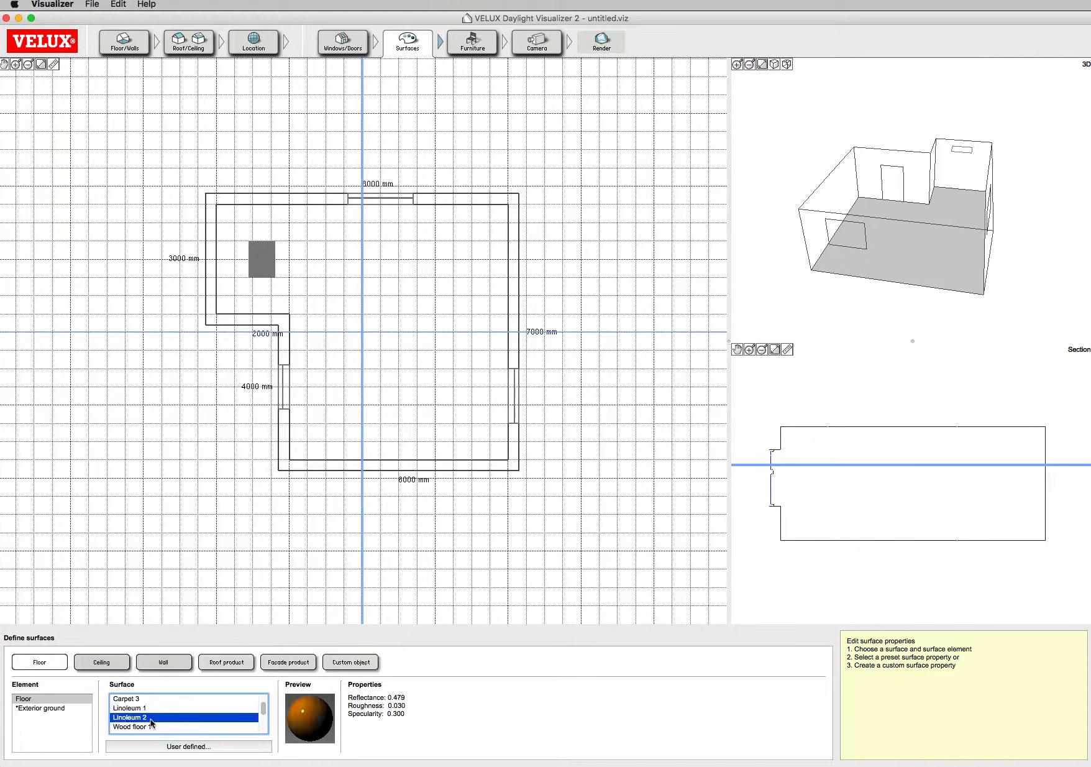
{"action": "left_click", "coordinate": [146, 727]}
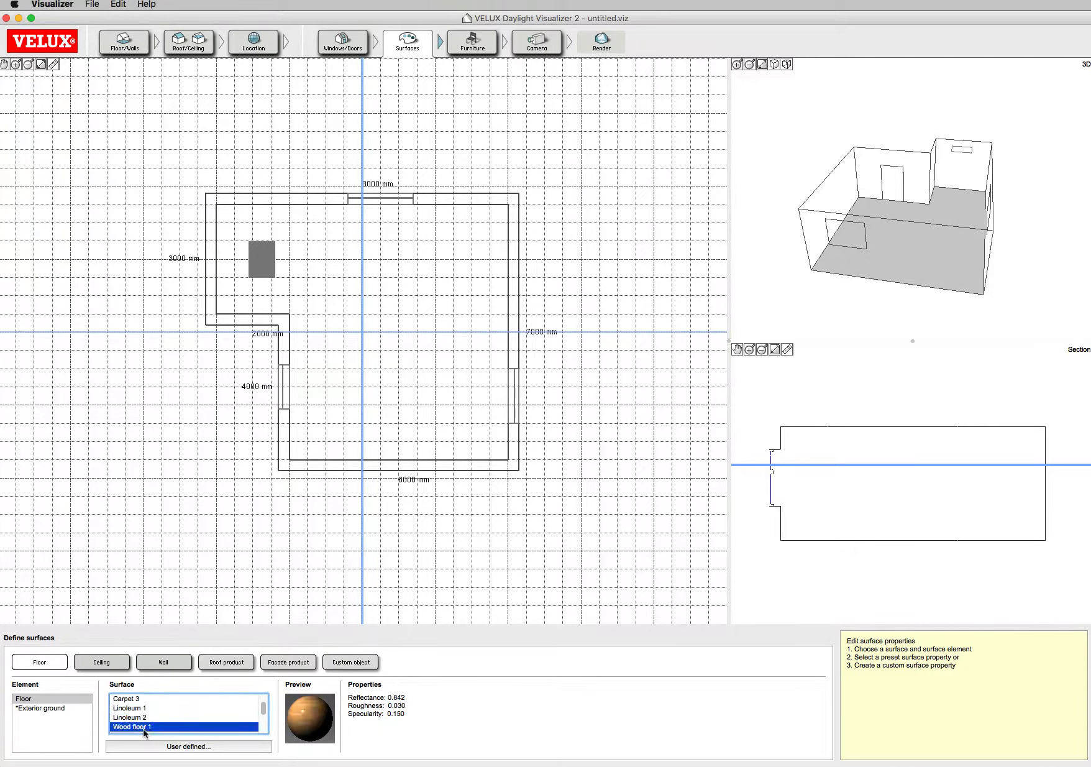
{"action": "left_click", "coordinate": [135, 618]}
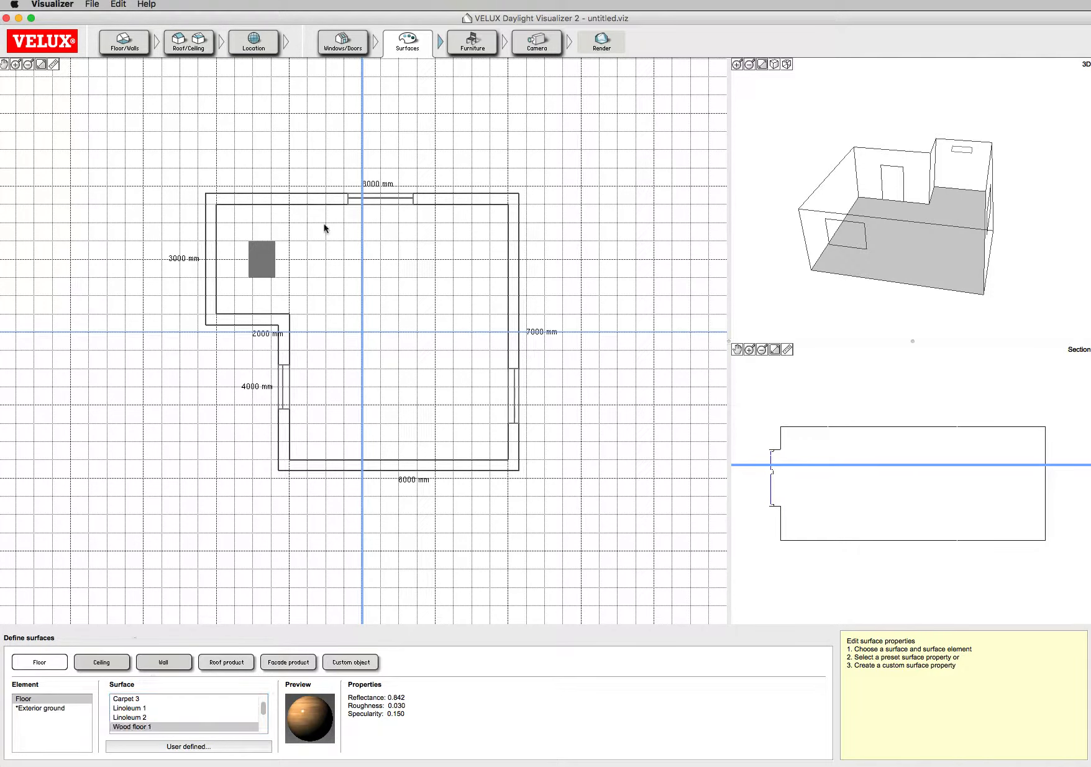
Review the surface materials for the ceiling, walls and facade products.
{"action": "left_click", "coordinate": [109, 662]}
{"action": "left_click", "coordinate": [158, 662]}
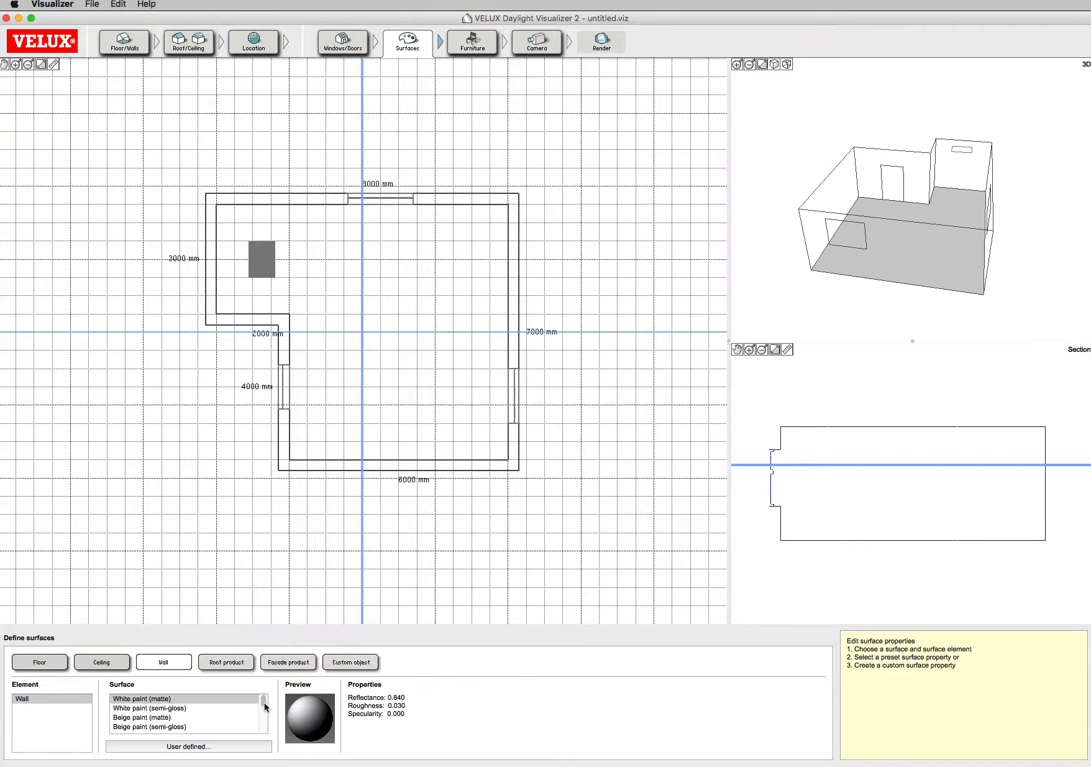
{"action": "mouse_move", "coordinate": [263, 701]}
{"action": "left_mouse_down"}
{"action": "mouse_move", "coordinate": [261, 735]}
{"action": "mouse_move", "coordinate": [263, 699]}
{"action": "left_mouse_up"}
{"action": "left_click", "coordinate": [304, 663]}
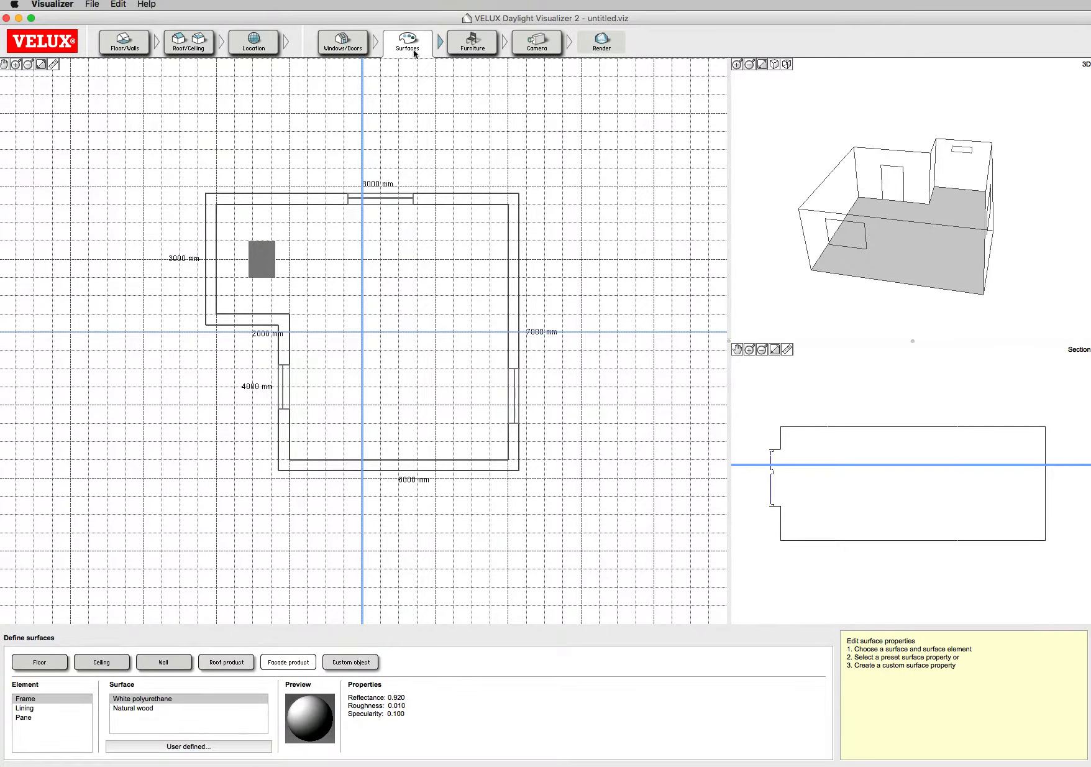
Render a plan-view still image of the daylight factor at medium resolution.
{"action": "left_click", "coordinate": [478, 50]}
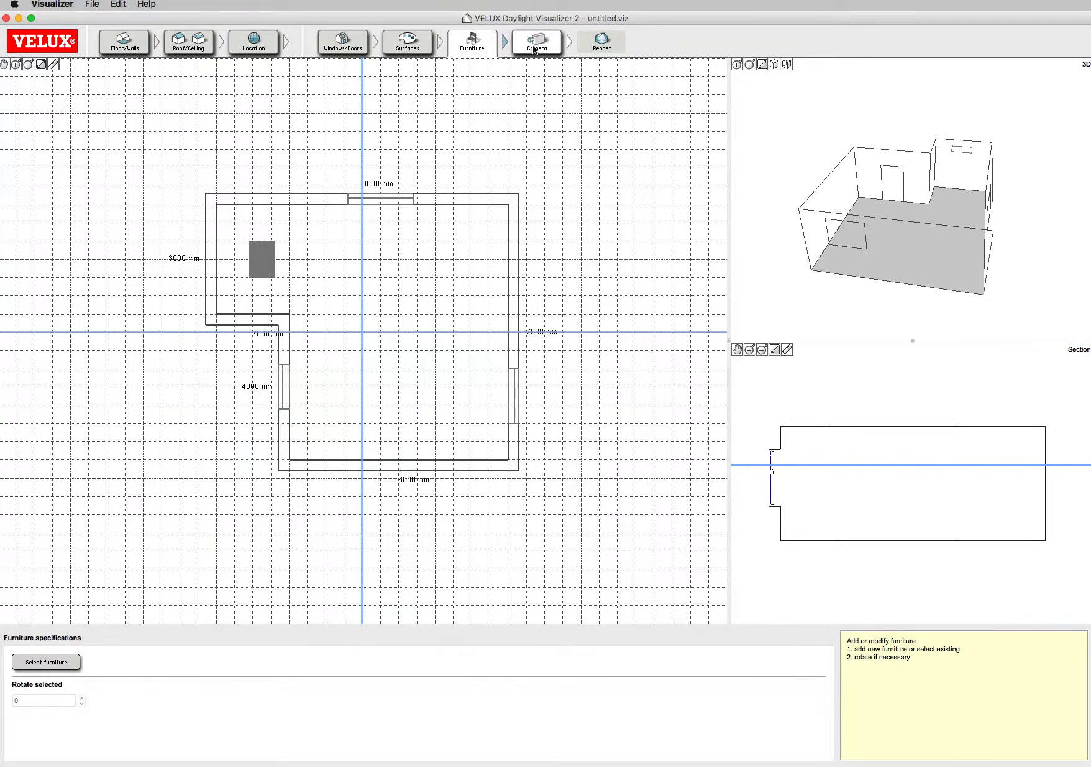
{"action": "left_click", "coordinate": [535, 49]}
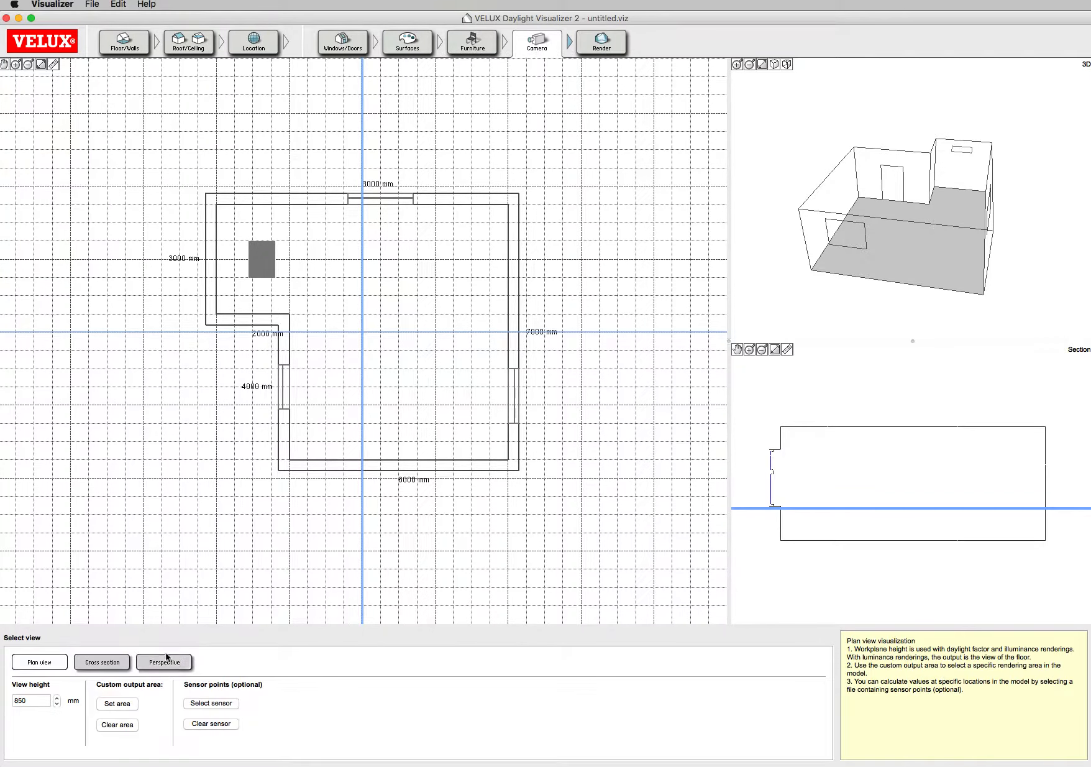
{"action": "left_click", "coordinate": [612, 48]}
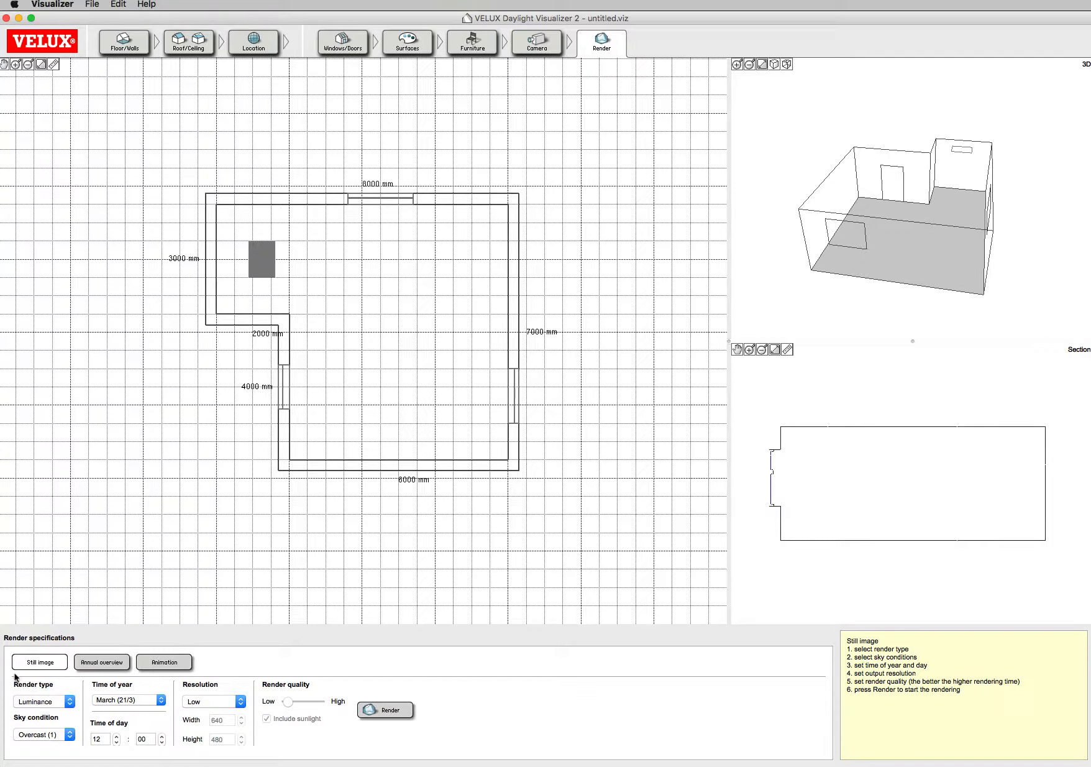
{"action": "left_click", "coordinate": [45, 700]}
{"action": "left_click", "coordinate": [44, 718]}
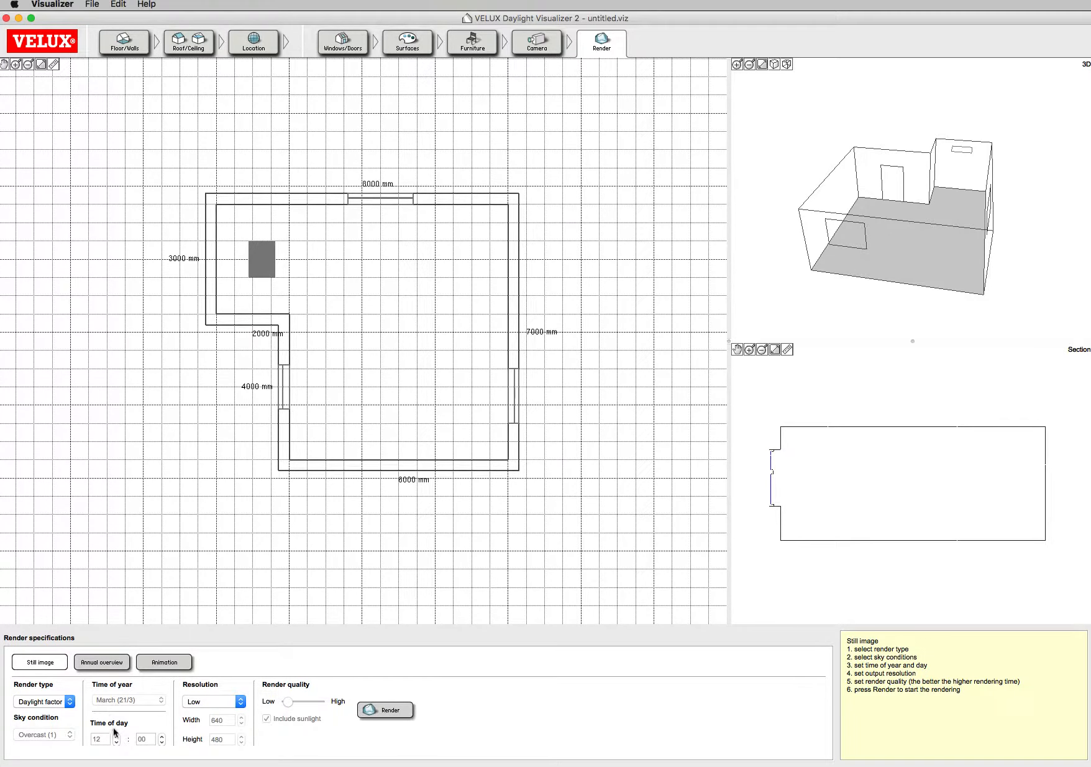
{"action": "left_click", "coordinate": [193, 703]}
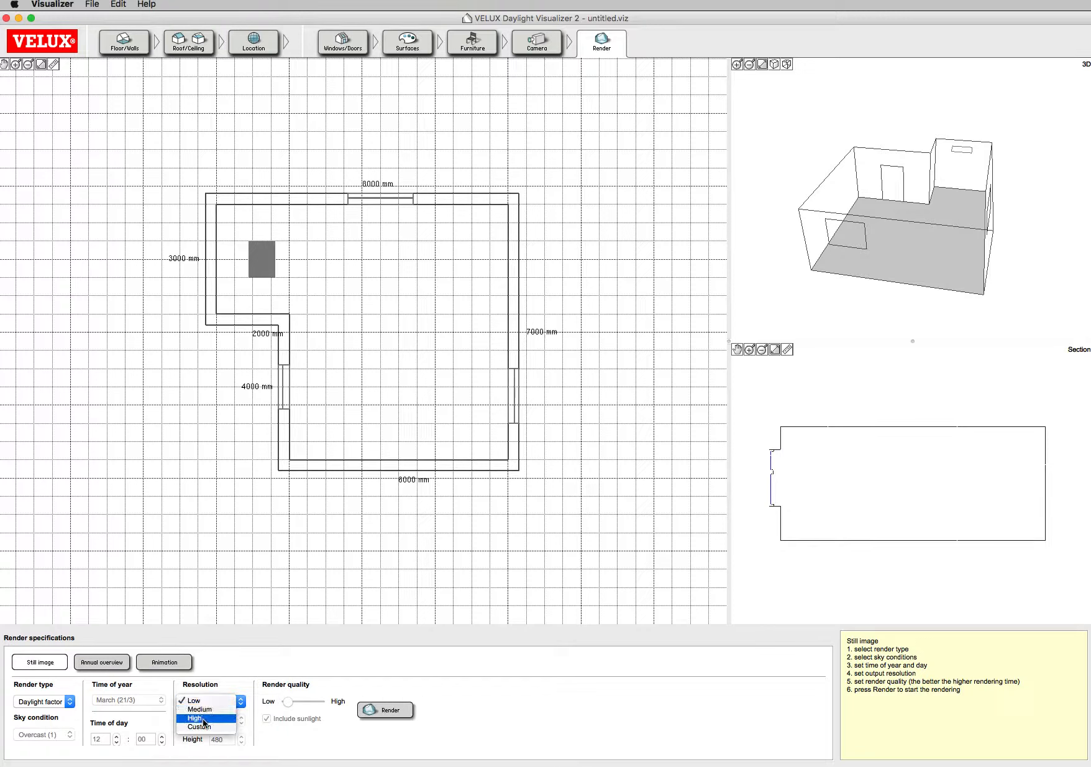
{"action": "left_click", "coordinate": [206, 709]}
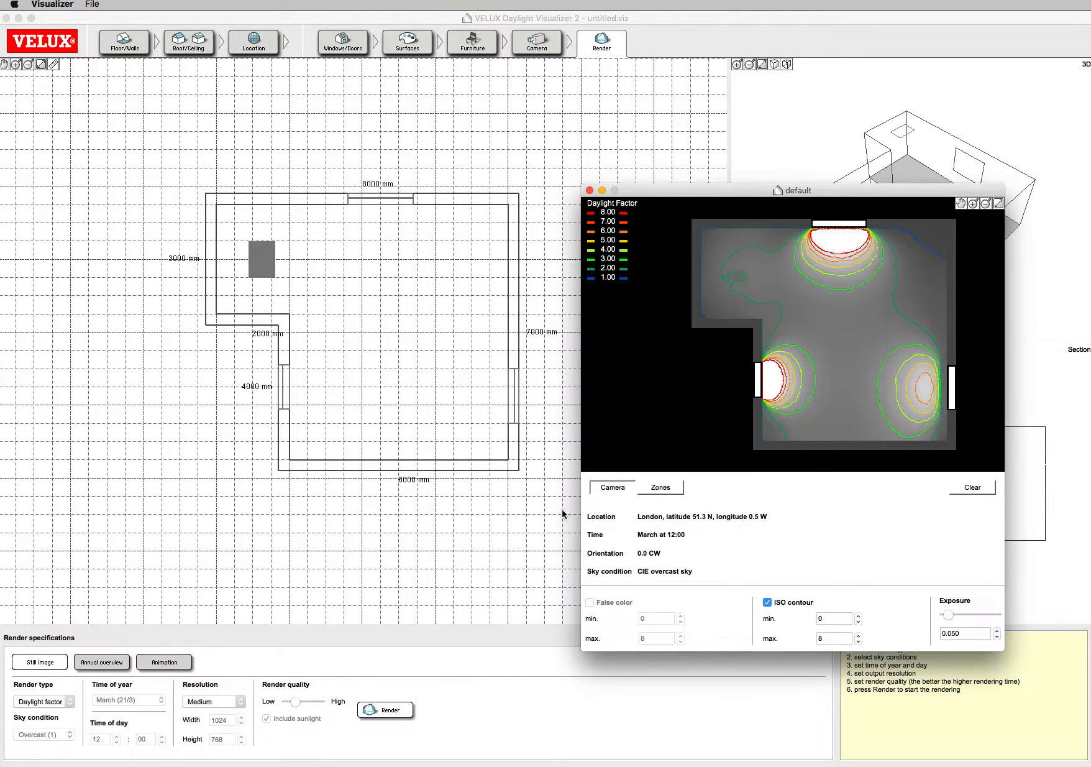
Compare the camera and zone views of the daylight factor render, and measure the average across the room.
{"action": "left_click", "coordinate": [661, 488]}
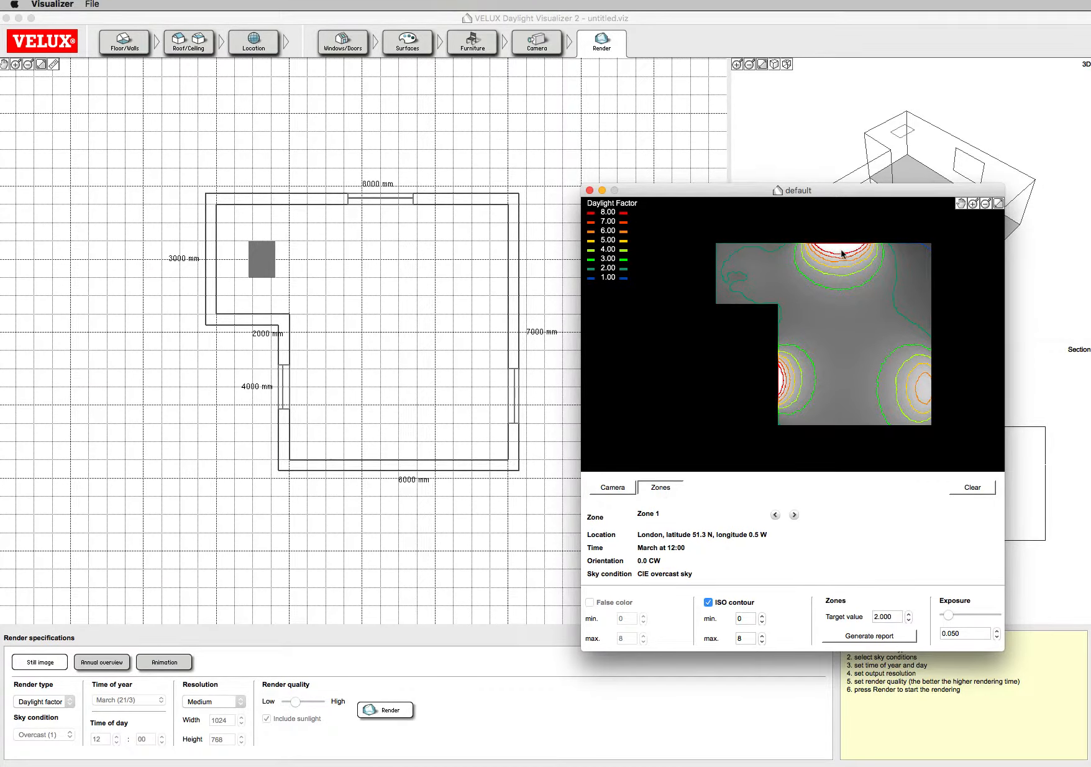
{"action": "left_click", "coordinate": [606, 488]}
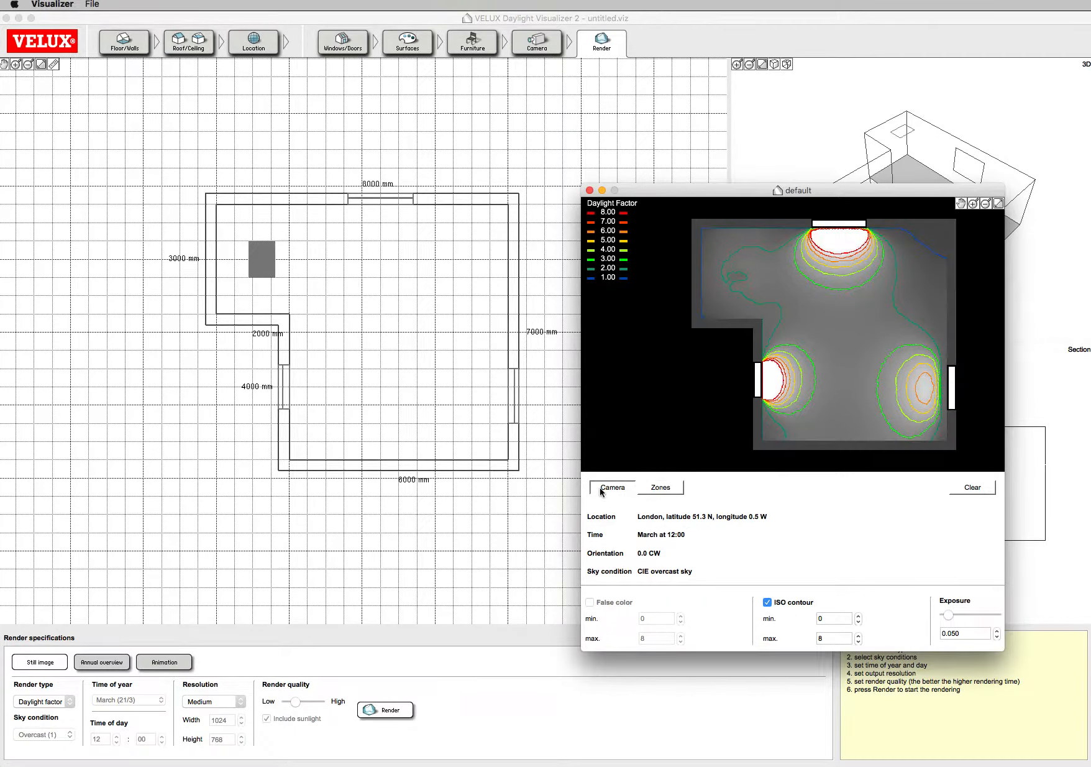
{"action": "left_click", "coordinate": [659, 488]}
{"action": "left_click", "coordinate": [618, 488]}
{"action": "left_click_drag", "start_coordinate": [704, 230], "coordinate": [946, 440]}
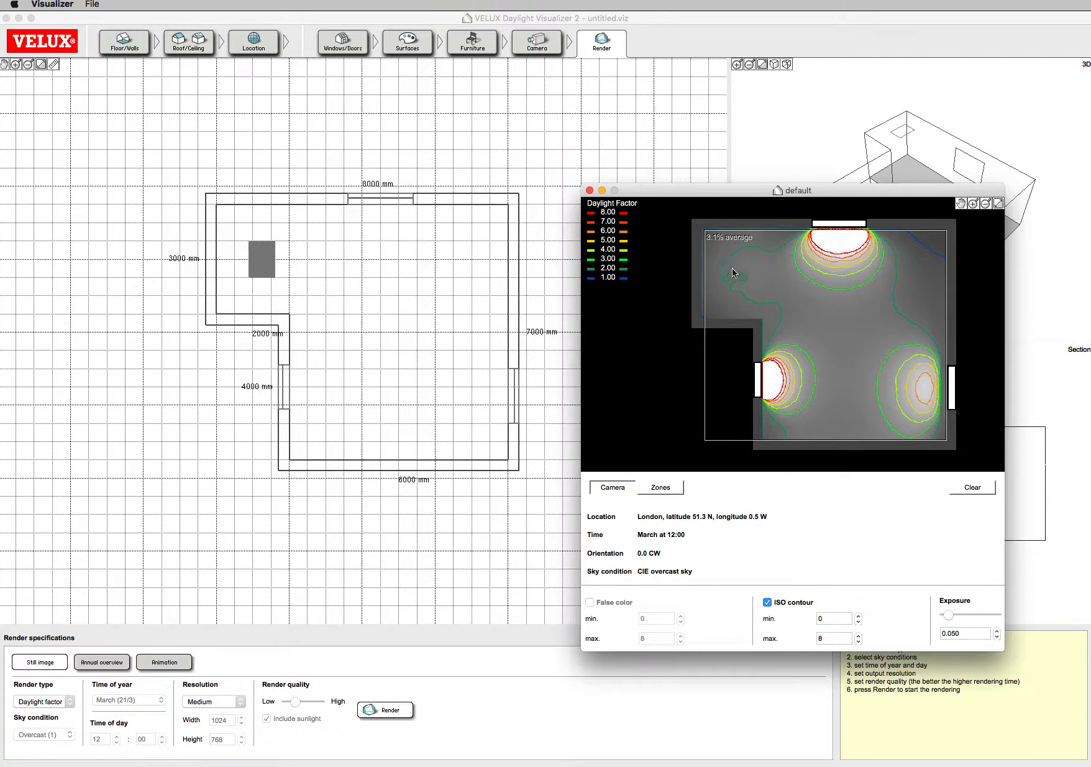
Sample the daylight factor at points beside the door and windows, in the corners and across the middle of the room.
{"action": "left_click", "coordinate": [775, 379]}
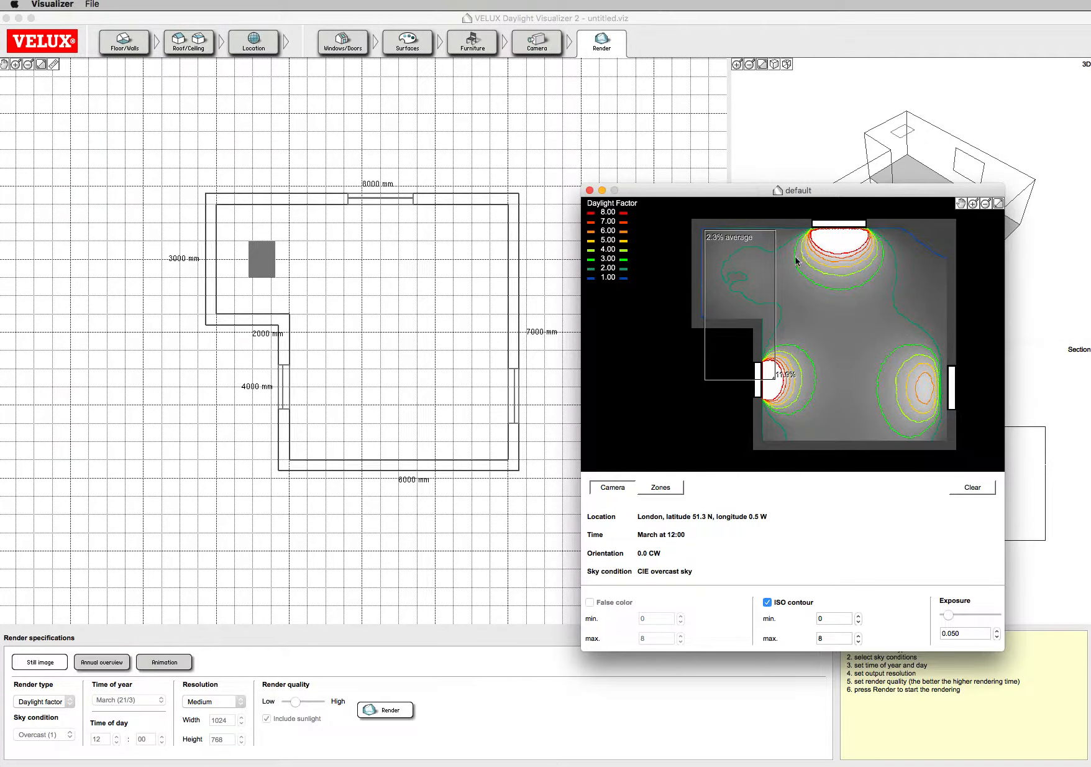
{"action": "left_click", "coordinate": [843, 242]}
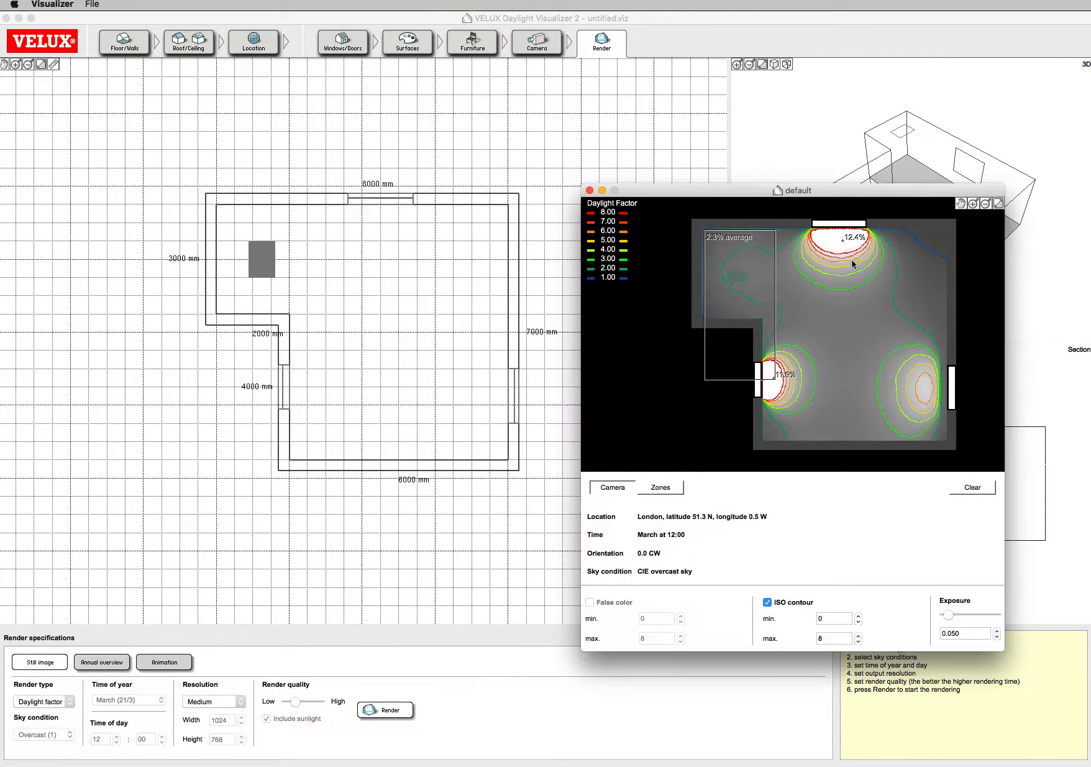
{"action": "left_click", "coordinate": [920, 390]}
{"action": "left_click", "coordinate": [850, 404]}
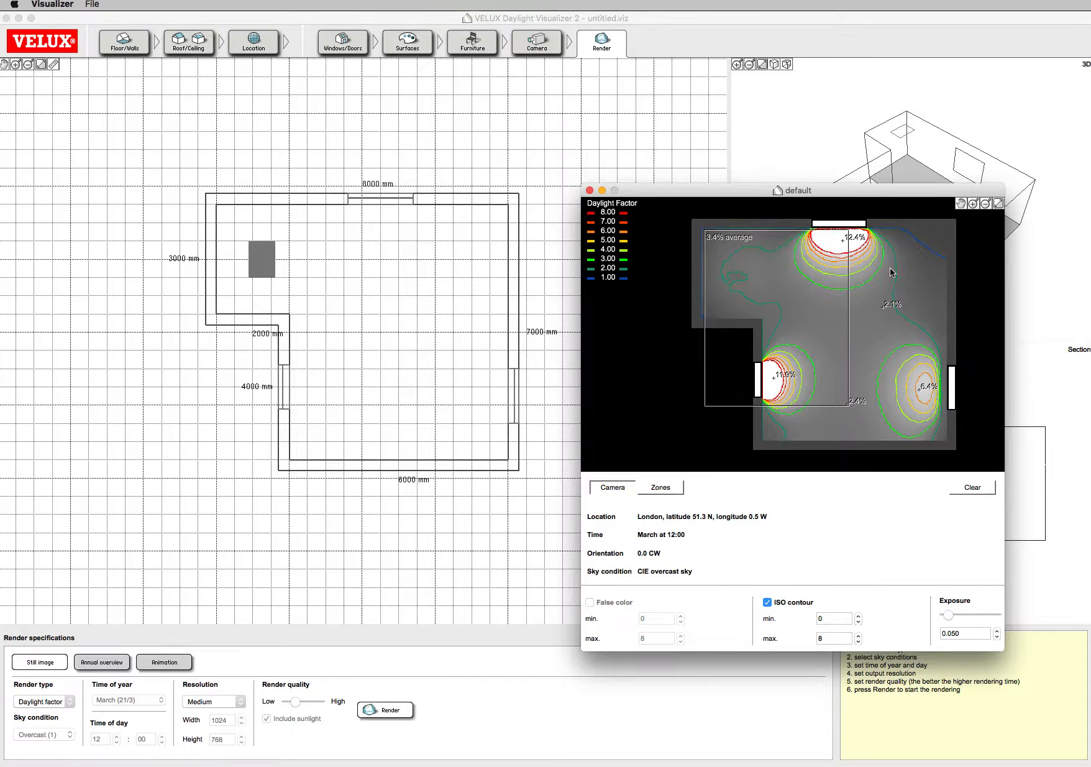
{"action": "left_click", "coordinate": [923, 243]}
{"action": "left_click", "coordinate": [765, 275]}
{"action": "left_click", "coordinate": [806, 428]}
{"action": "left_click", "coordinate": [801, 381]}
{"action": "left_click", "coordinate": [853, 363]}
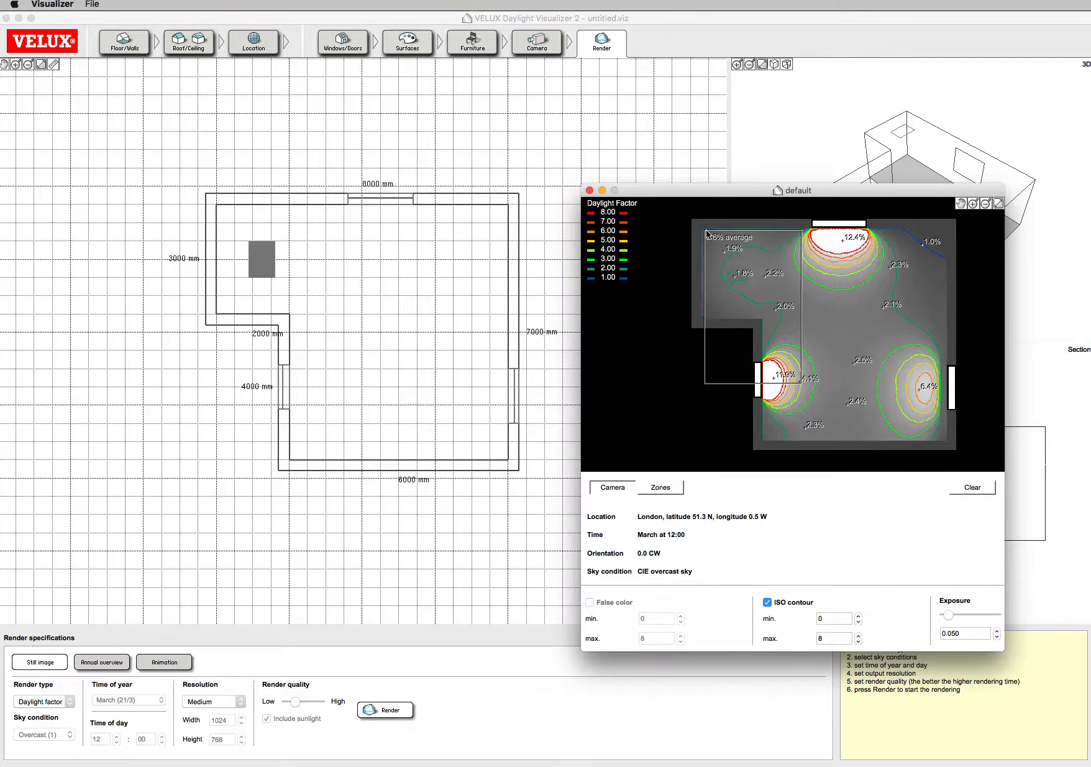
Measure the average daylight factor over the whole room again and close the render result.
{"action": "left_click_drag", "start_coordinate": [707, 234], "coordinate": [949, 442]}
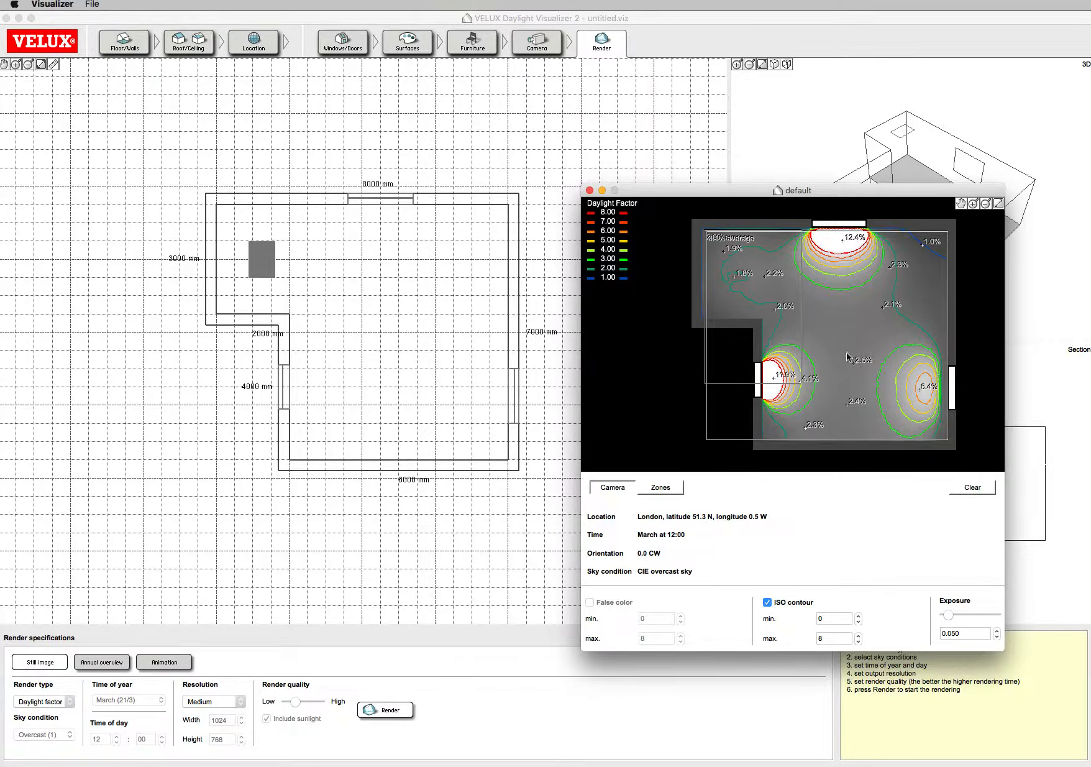
{"action": "left_click", "coordinate": [590, 191]}
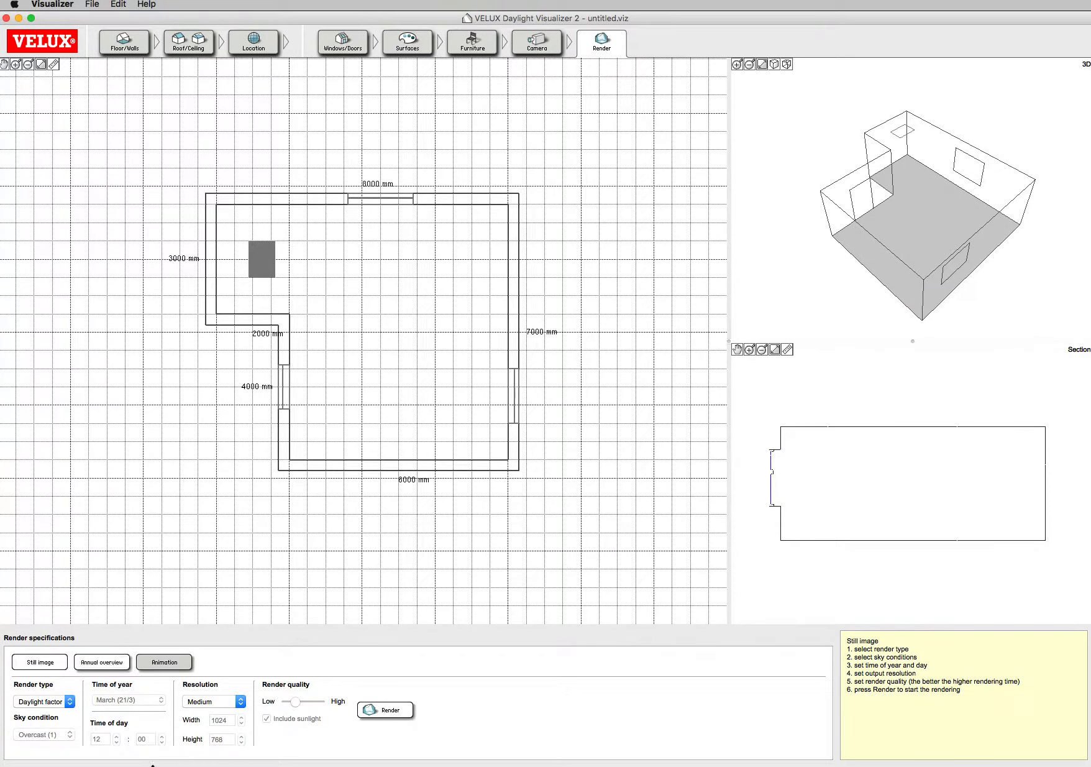
Delete the facade door from the 4000 mm wall.
{"action": "left_click", "coordinate": [342, 48]}
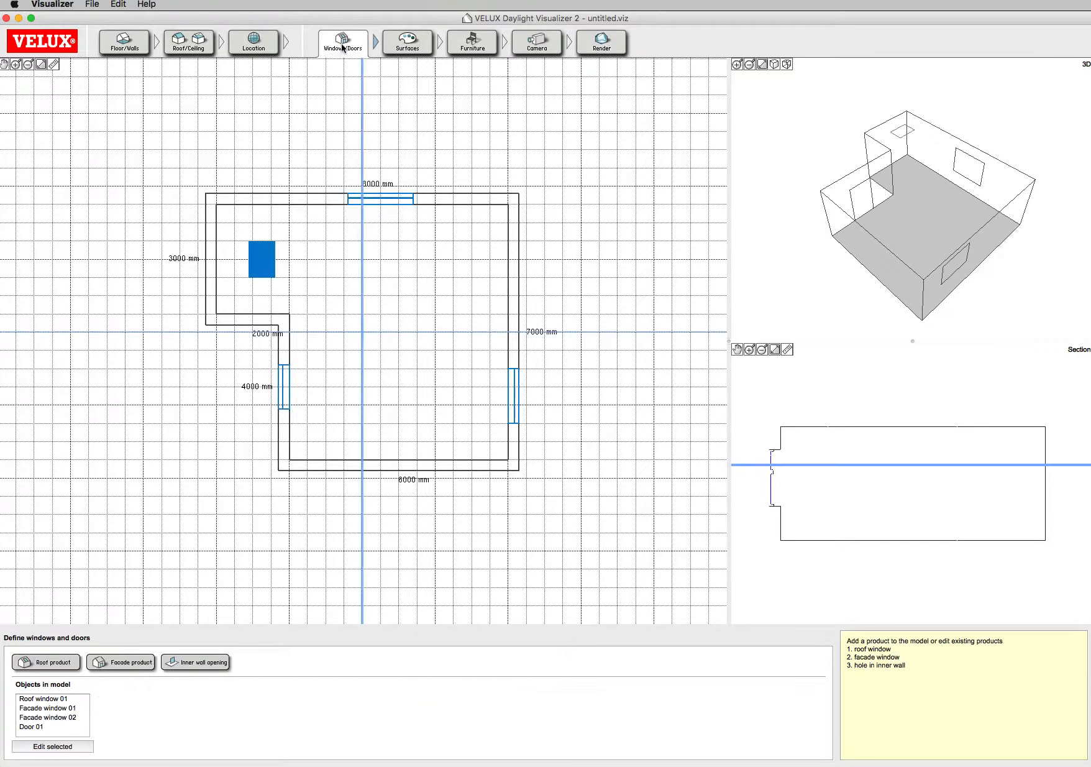
{"action": "left_click", "coordinate": [285, 389]}
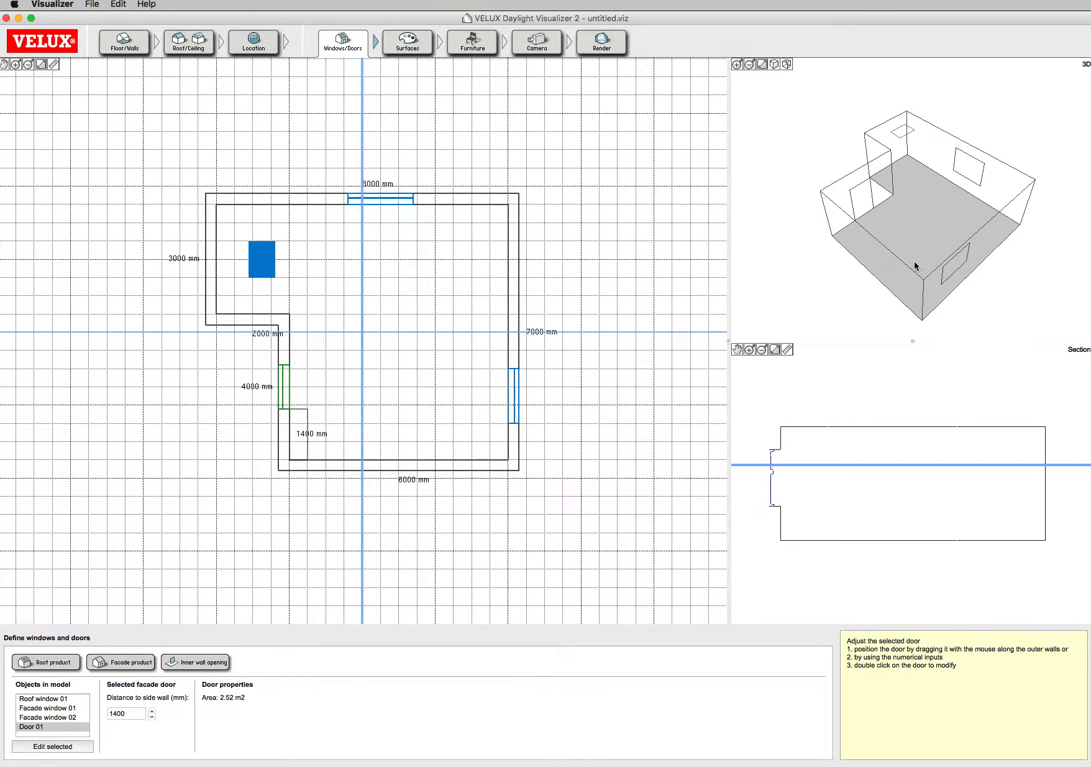
{"action": "left_click_drag", "start_coordinate": [914, 262], "coordinate": [1046, 223]}
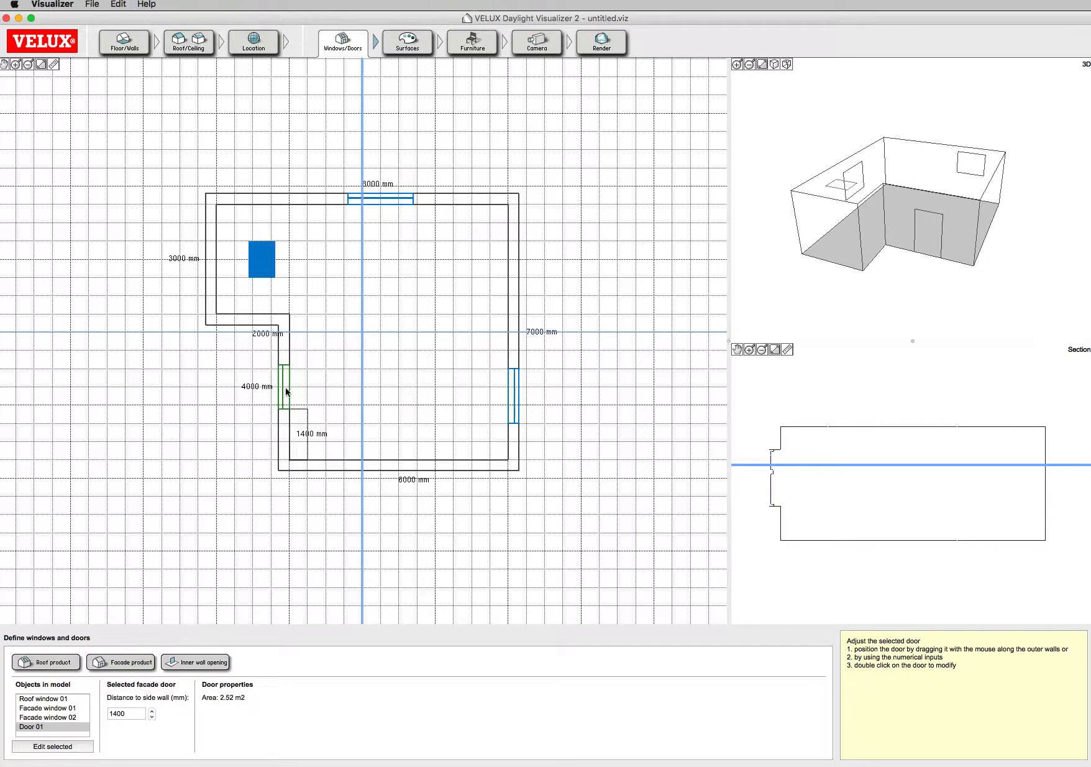
{"action": "key", "text": "Delete"}
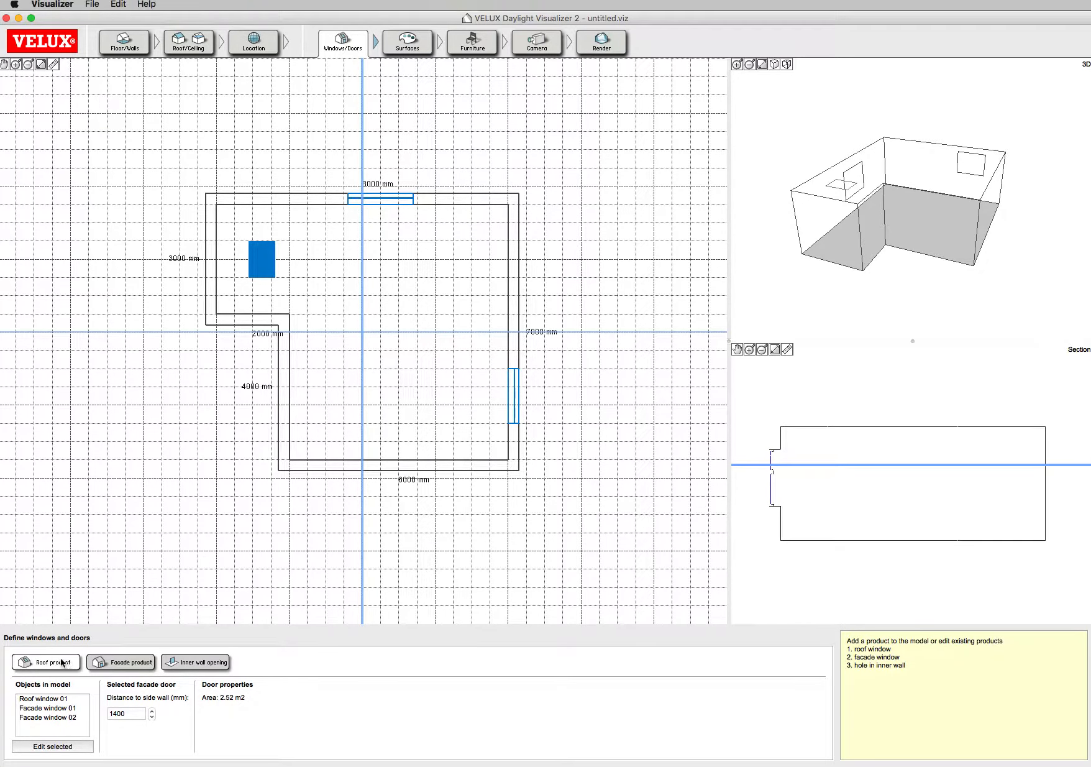
Add a Section 1 facade door, 1200 mm wide and 2700 mm high, to the 4000 mm wall, 1150 mm from the side wall.
{"action": "left_click", "coordinate": [132, 663]}
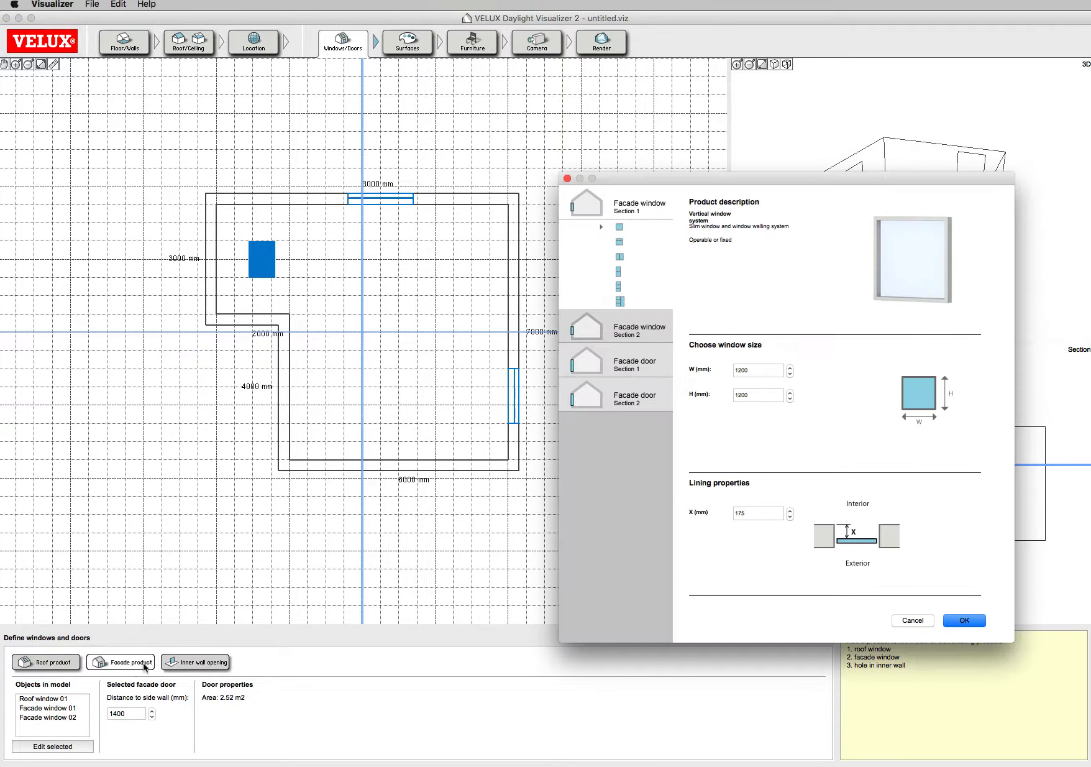
{"action": "left_click", "coordinate": [635, 365]}
{"action": "left_click", "coordinate": [741, 397]}
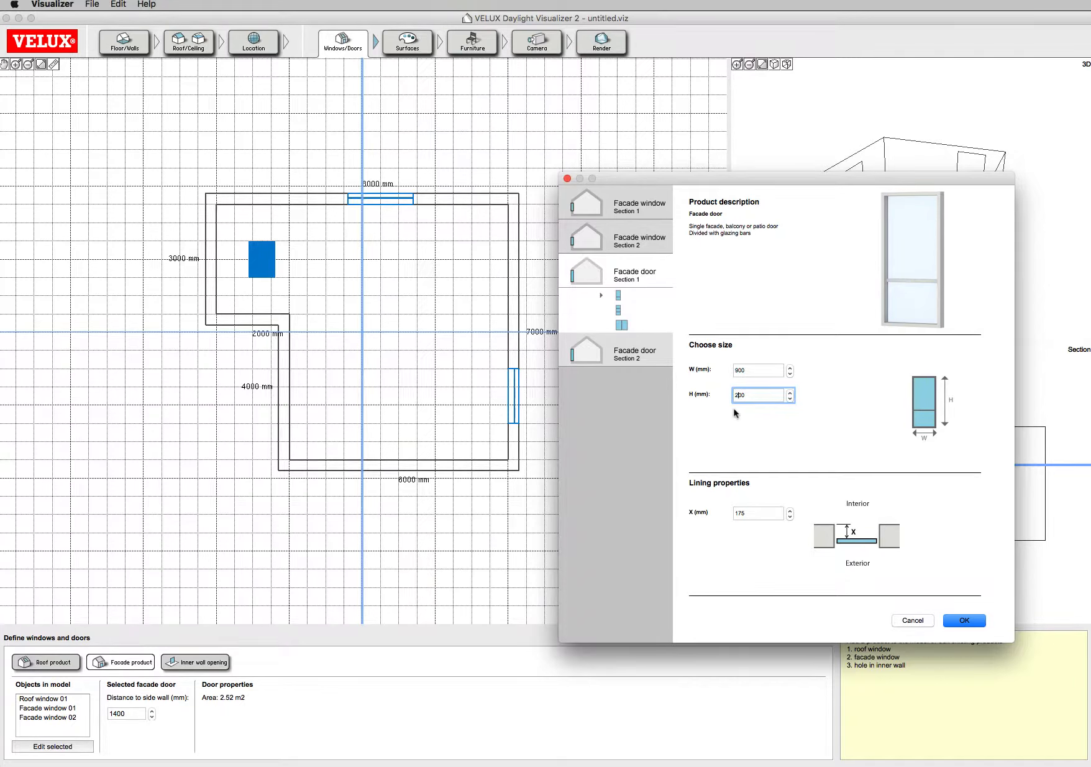
{"action": "double_click", "coordinate": [741, 371]}
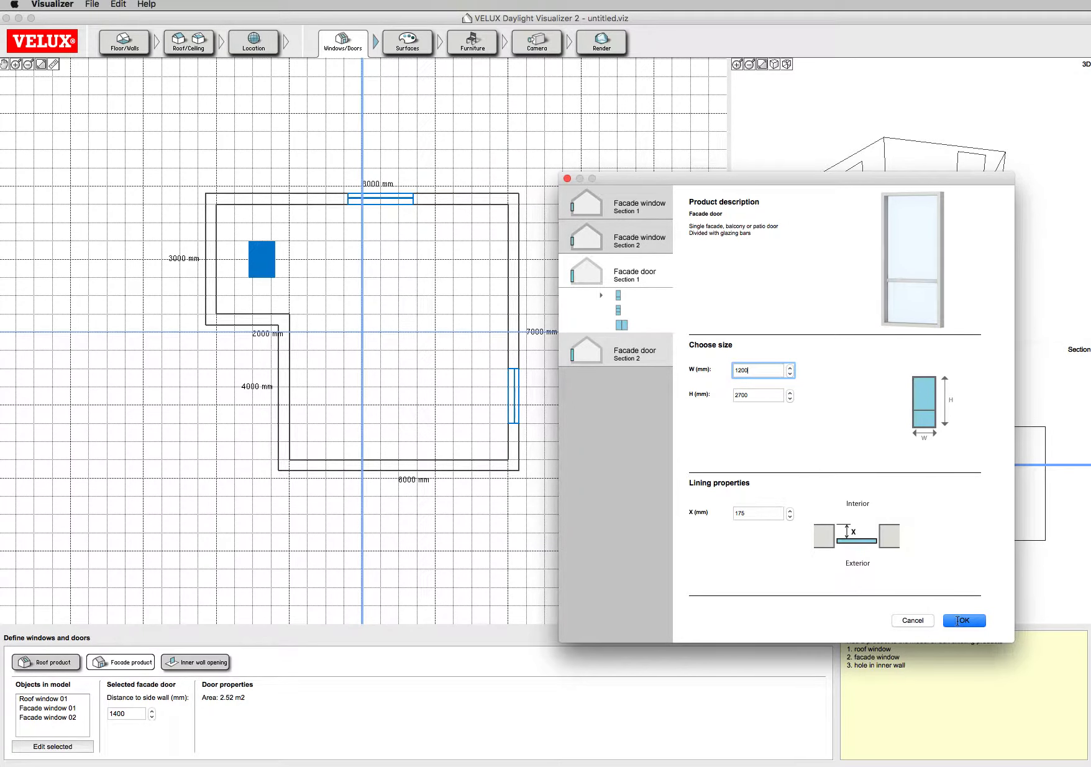
{"action": "left_click", "coordinate": [960, 620]}
{"action": "left_click_drag", "start_coordinate": [210, 258], "coordinate": [289, 398]}
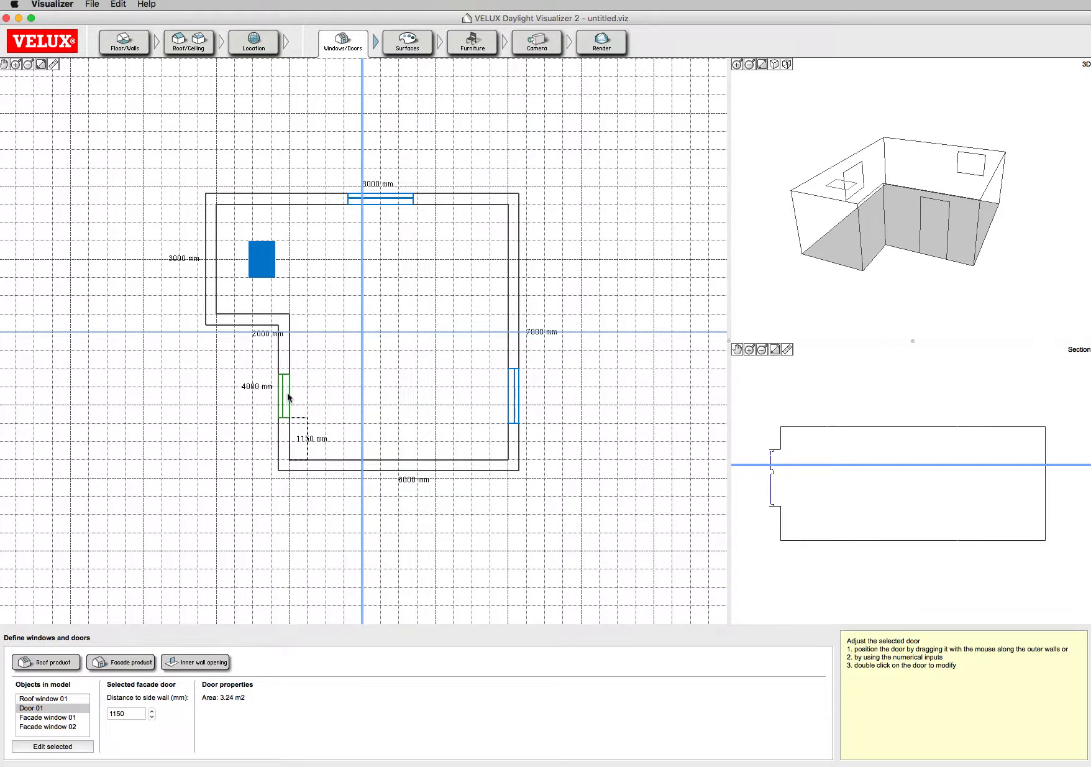
Render the daylight factor again and measure its average over the whole room and at points in the middle, closing the result.
{"action": "left_click", "coordinate": [602, 48]}
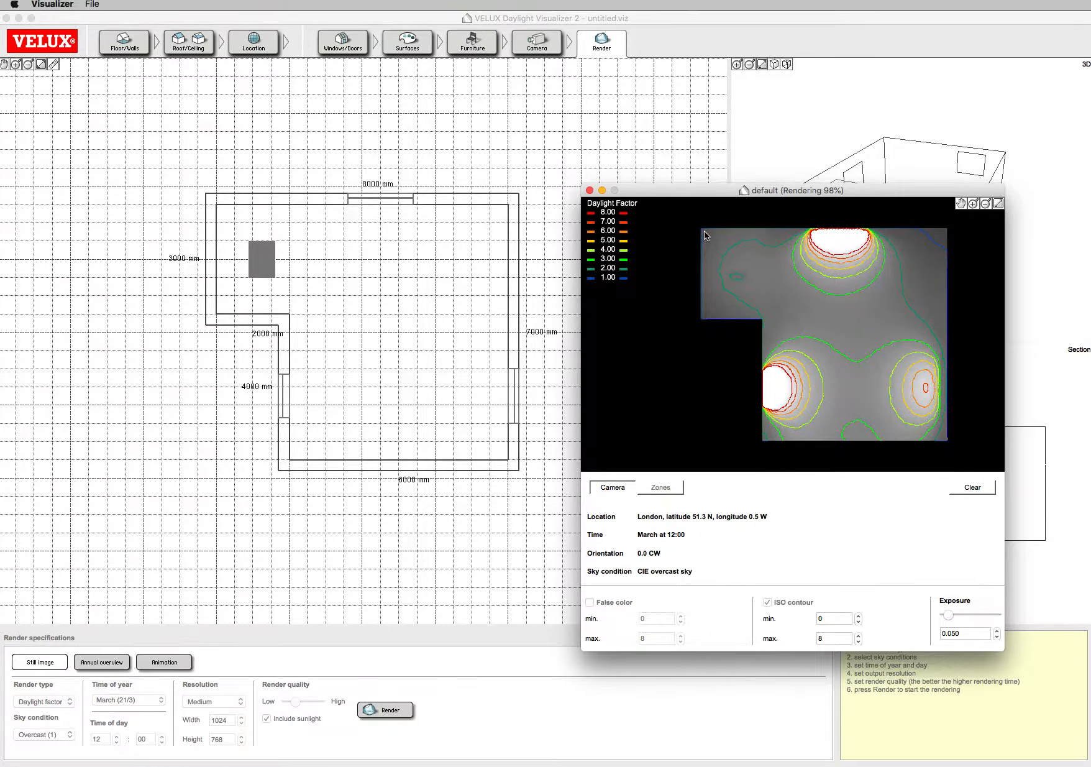
{"action": "left_click_drag", "start_coordinate": [705, 230], "coordinate": [946, 439]}
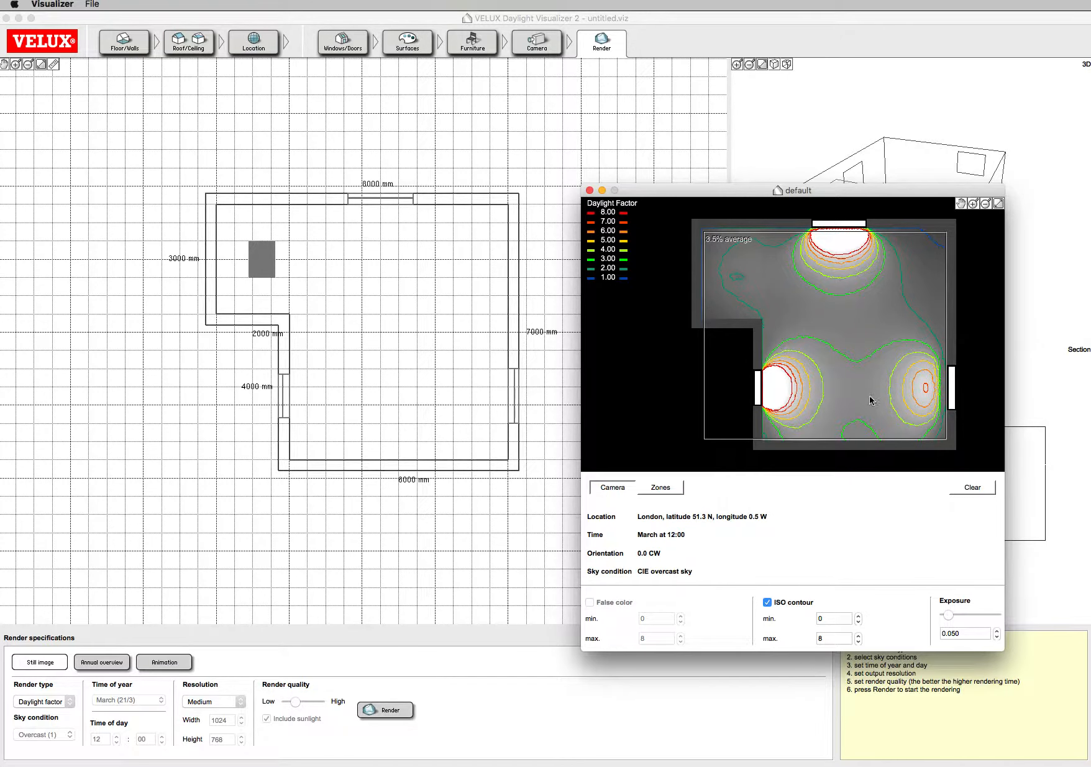
{"action": "left_click", "coordinate": [845, 388]}
{"action": "left_click", "coordinate": [842, 315]}
{"action": "left_click", "coordinate": [591, 191]}
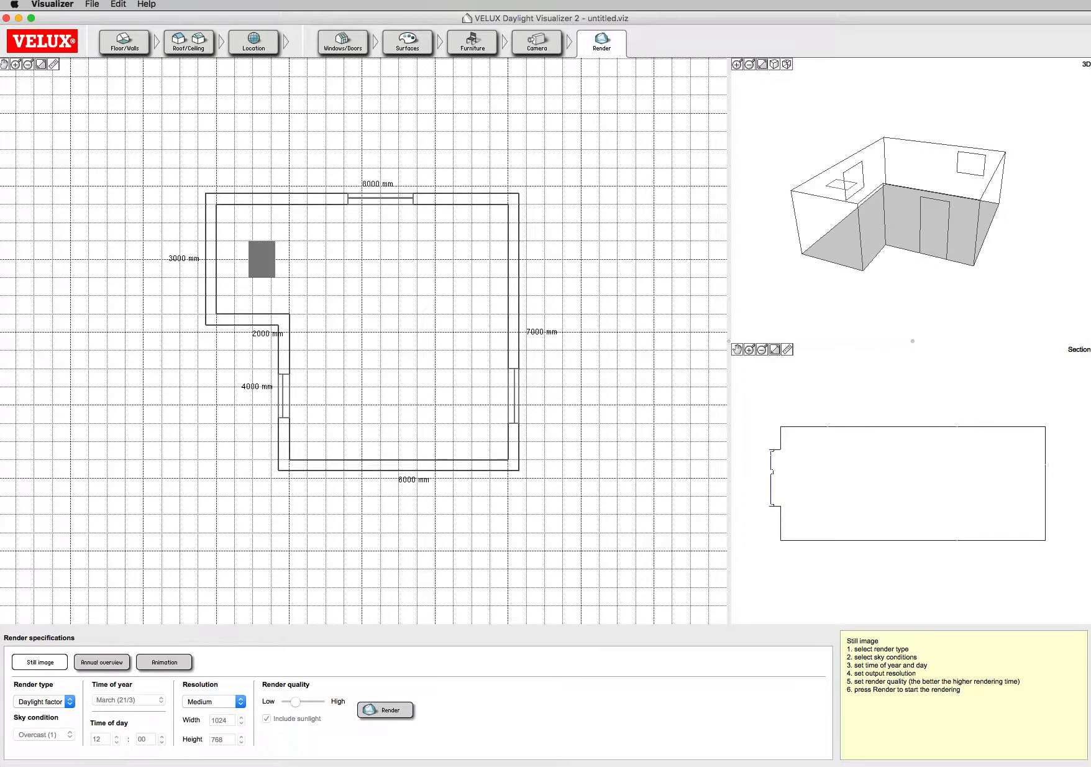
{"action": "key", "text": "super+Tab"}
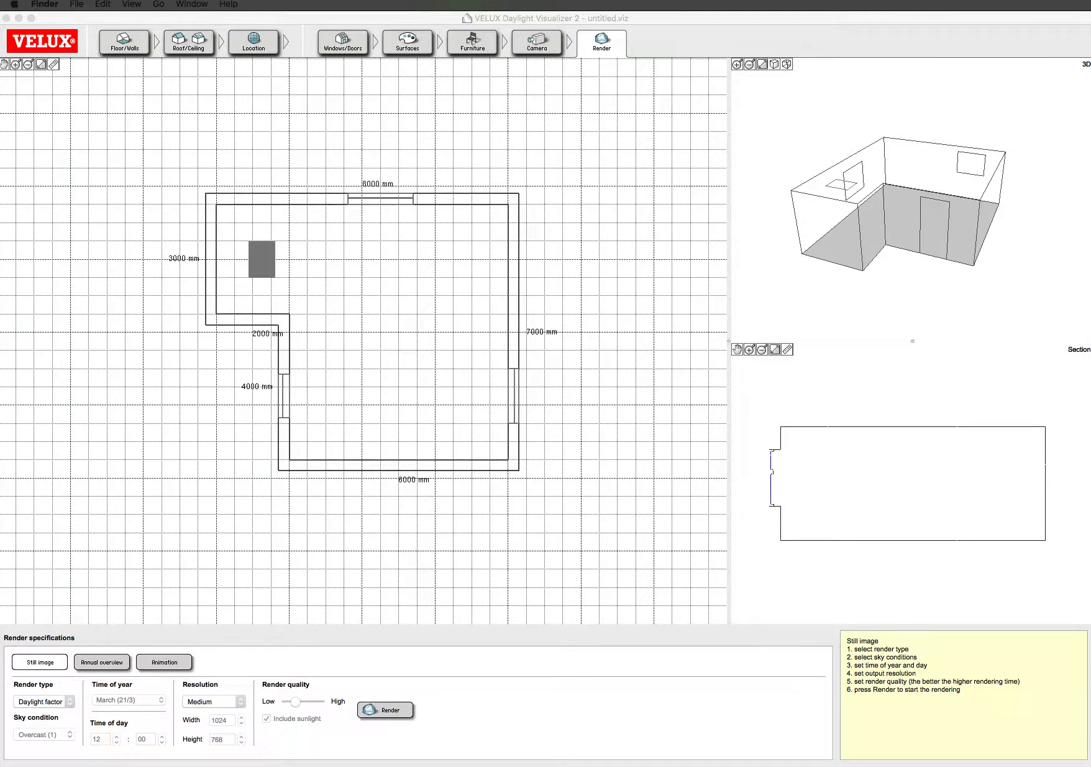